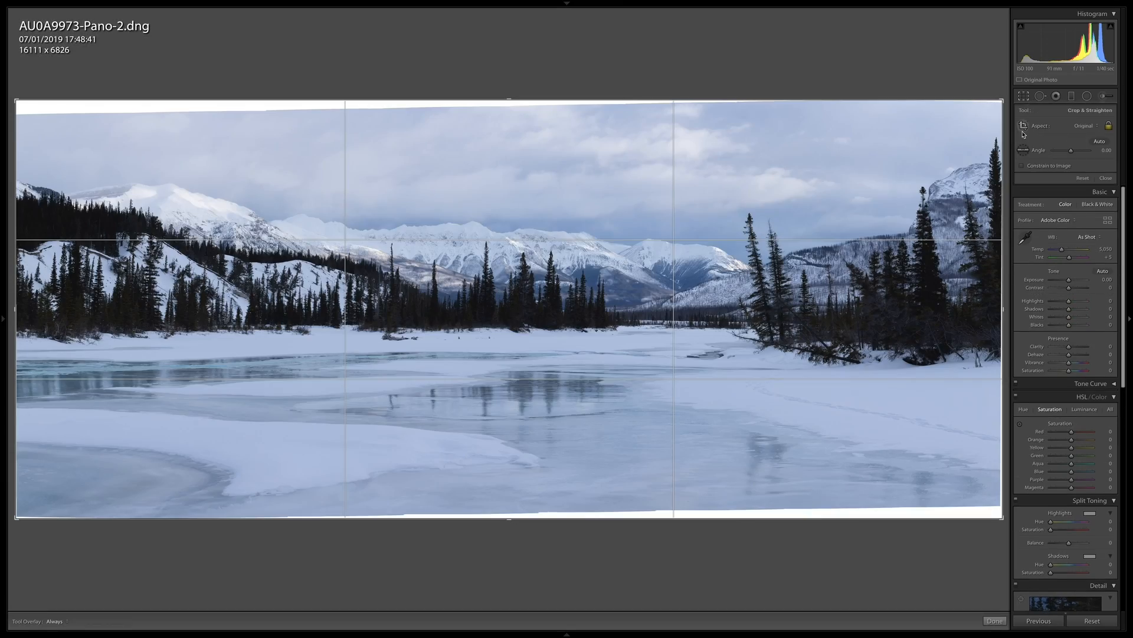
Crop the panorama to the 6 x 17 aspect ratio, tightening and repositioning the frame to about 14420 x 5089, and apply it
{"action": "left_click", "coordinate": [1085, 126]}
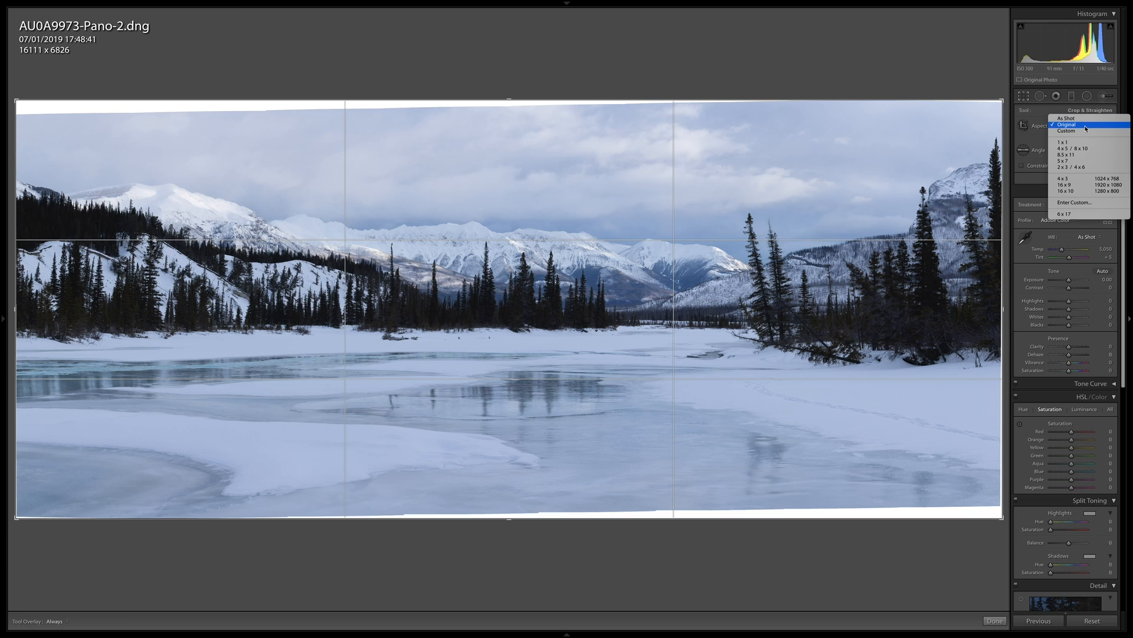
{"action": "left_click", "coordinate": [1080, 214]}
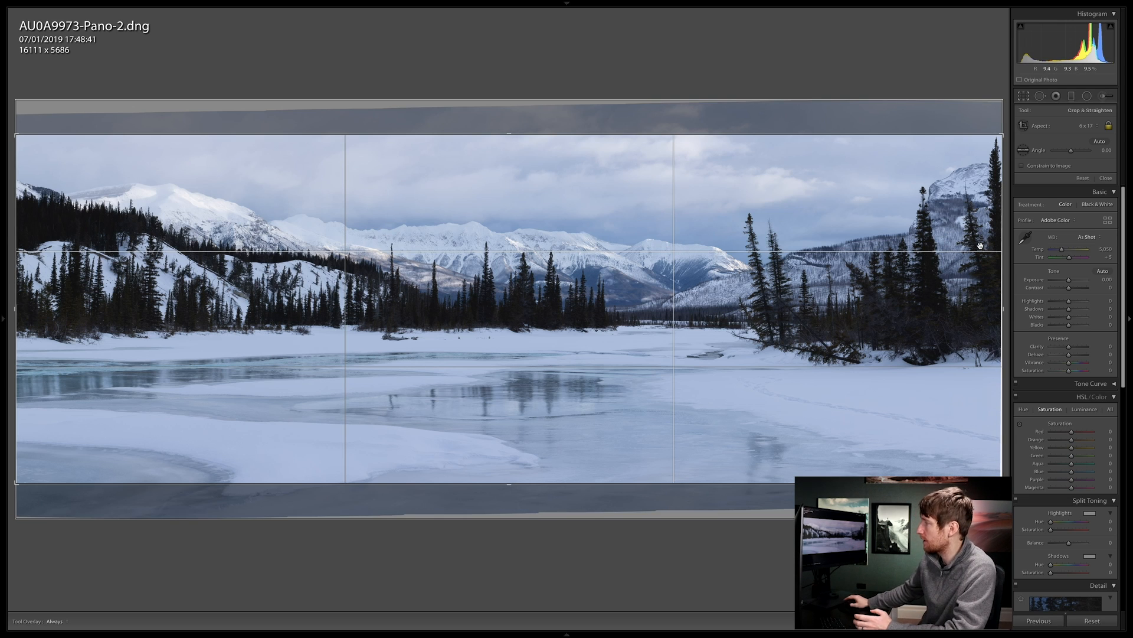
{"action": "left_click_drag", "start_coordinate": [1002, 135], "coordinate": [979, 144]}
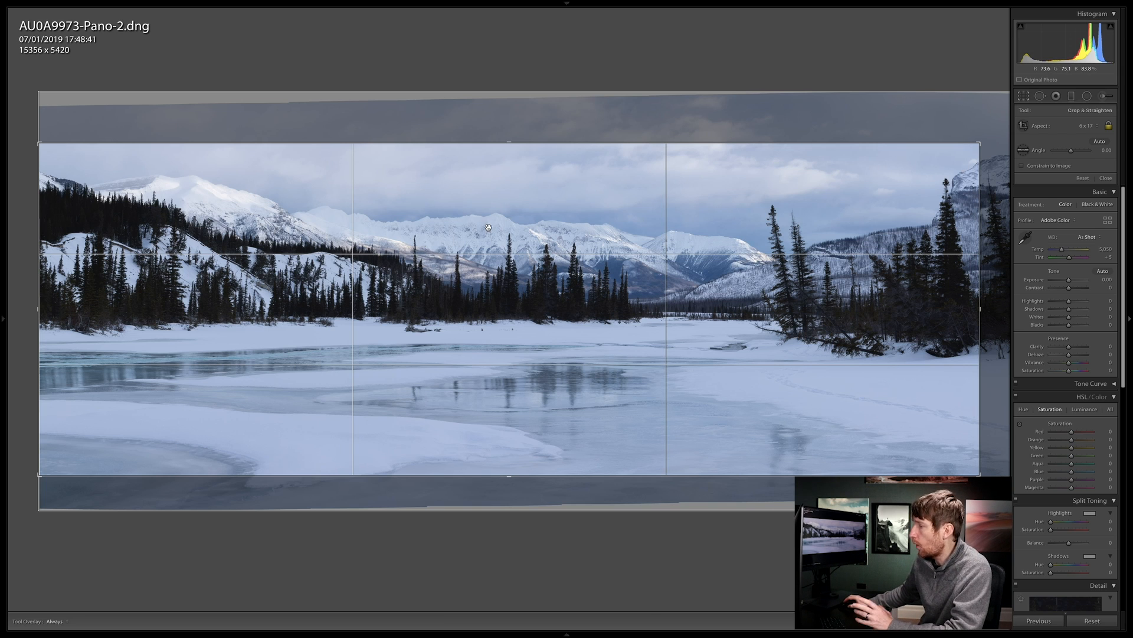
{"action": "left_click_drag", "start_coordinate": [488, 222], "coordinate": [487, 247]}
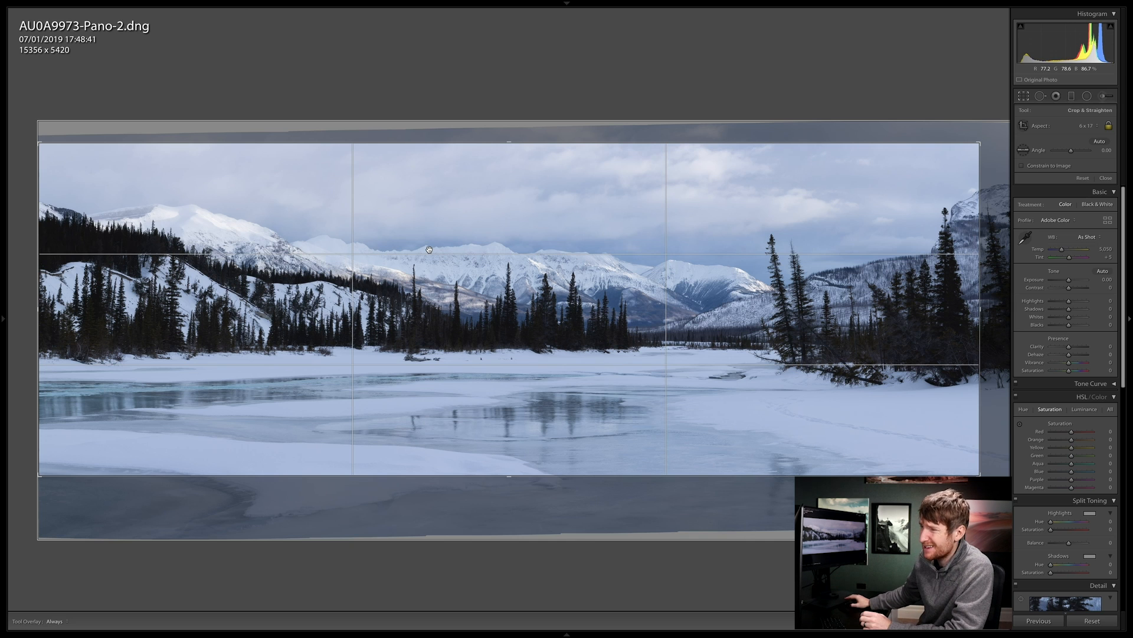
{"action": "left_click_drag", "start_coordinate": [39, 143], "coordinate": [59, 153]}
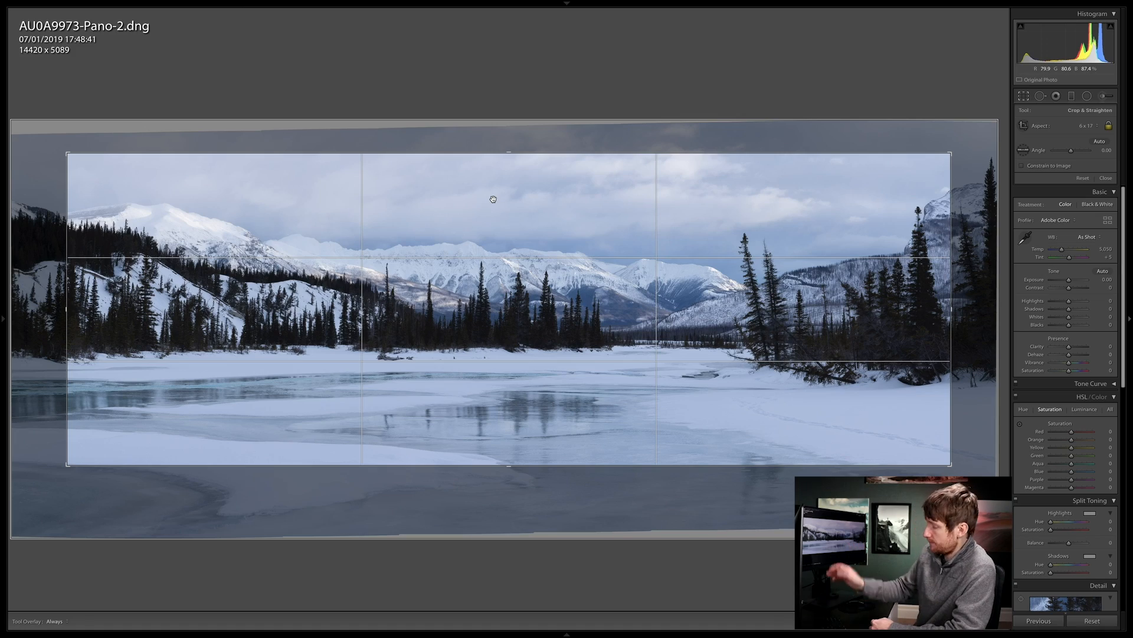
{"action": "key", "text": "Return"}
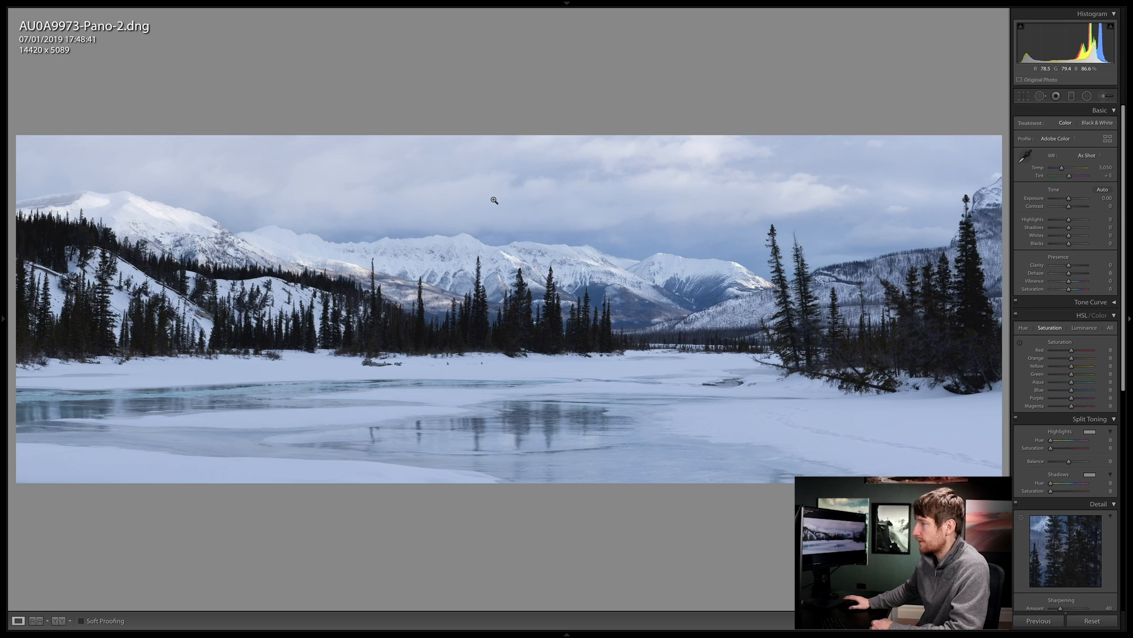
Examine the snowy mountain range and treeline up close across the width of the panorama
{"action": "left_click", "coordinate": [293, 232]}
{"action": "left_click_drag", "start_coordinate": [409, 262], "coordinate": [384, 255]}
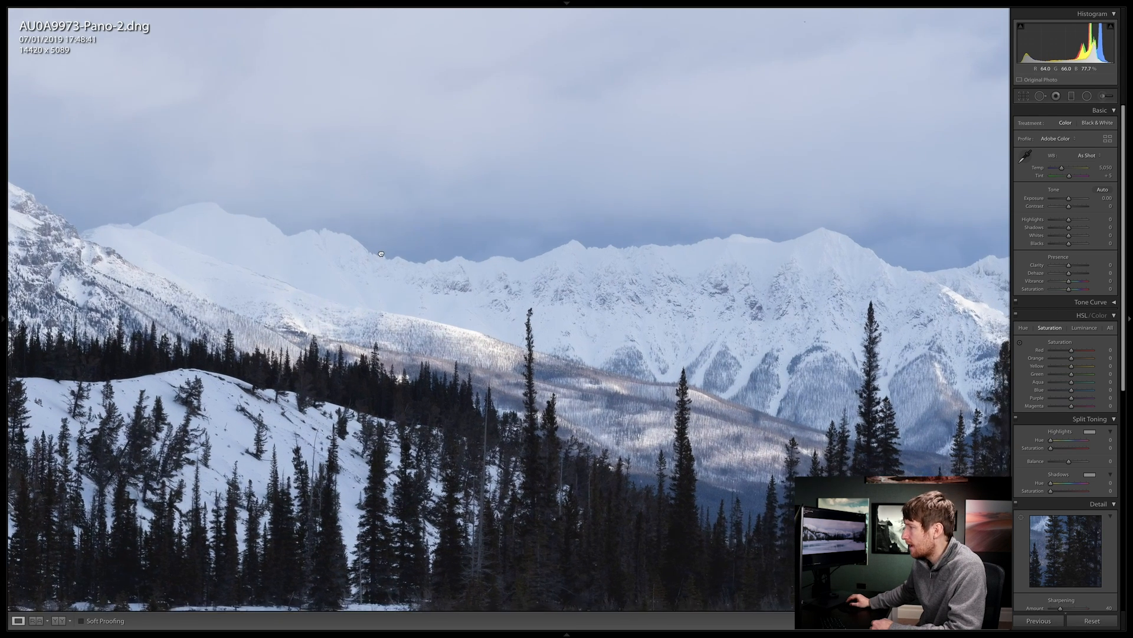
{"action": "left_click_drag", "start_coordinate": [625, 271], "coordinate": [571, 274]}
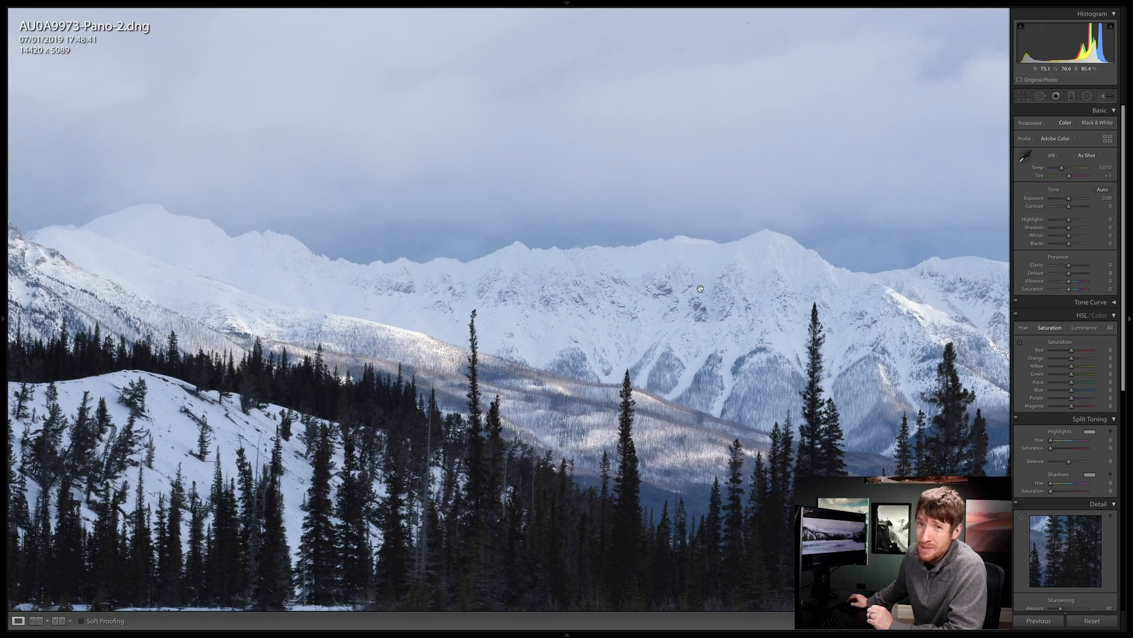
{"action": "left_click_drag", "start_coordinate": [728, 282], "coordinate": [577, 281]}
{"action": "left_click_drag", "start_coordinate": [805, 296], "coordinate": [701, 287]}
{"action": "left_click_drag", "start_coordinate": [861, 293], "coordinate": [706, 272]}
{"action": "left_click_drag", "start_coordinate": [785, 315], "coordinate": [767, 289]}
{"action": "left_click", "coordinate": [727, 284]}
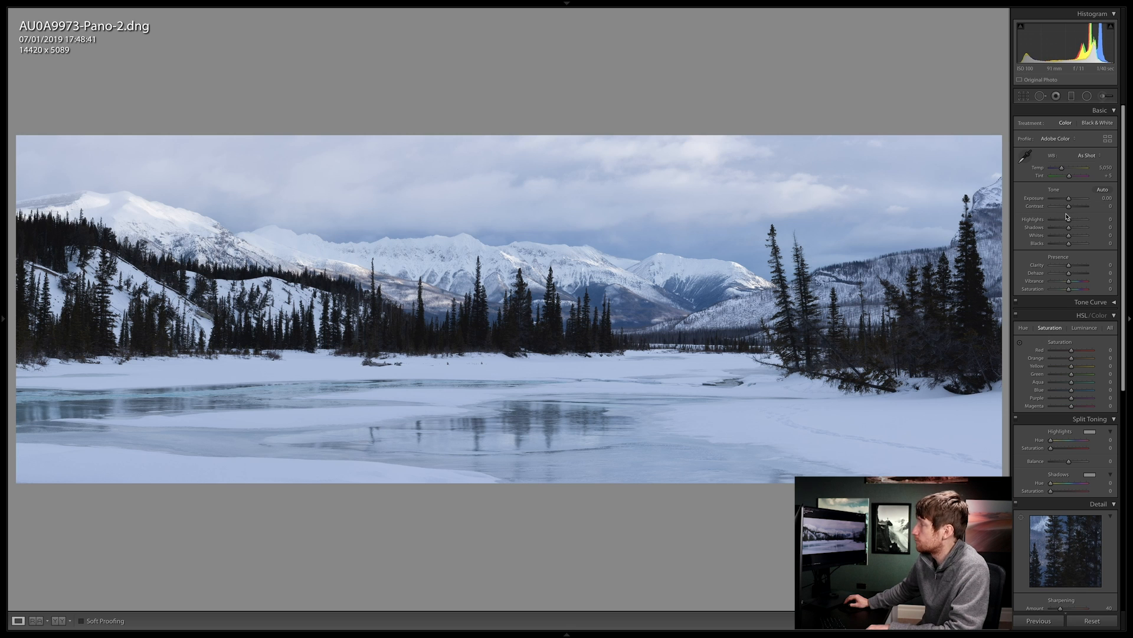
Set the photo's basic tone to Highlights -79, Shadows +51, Contrast +34 and Blacks +23
{"action": "left_click_drag", "start_coordinate": [1070, 221], "coordinate": [1057, 224]}
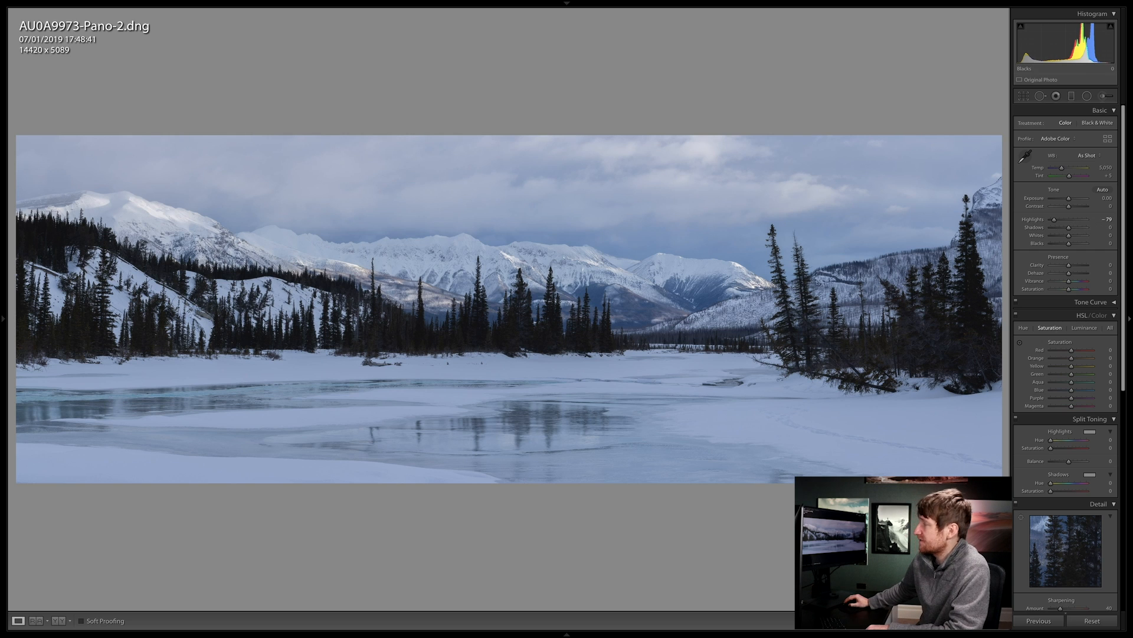
{"action": "left_click_drag", "start_coordinate": [1070, 228], "coordinate": [1078, 229]}
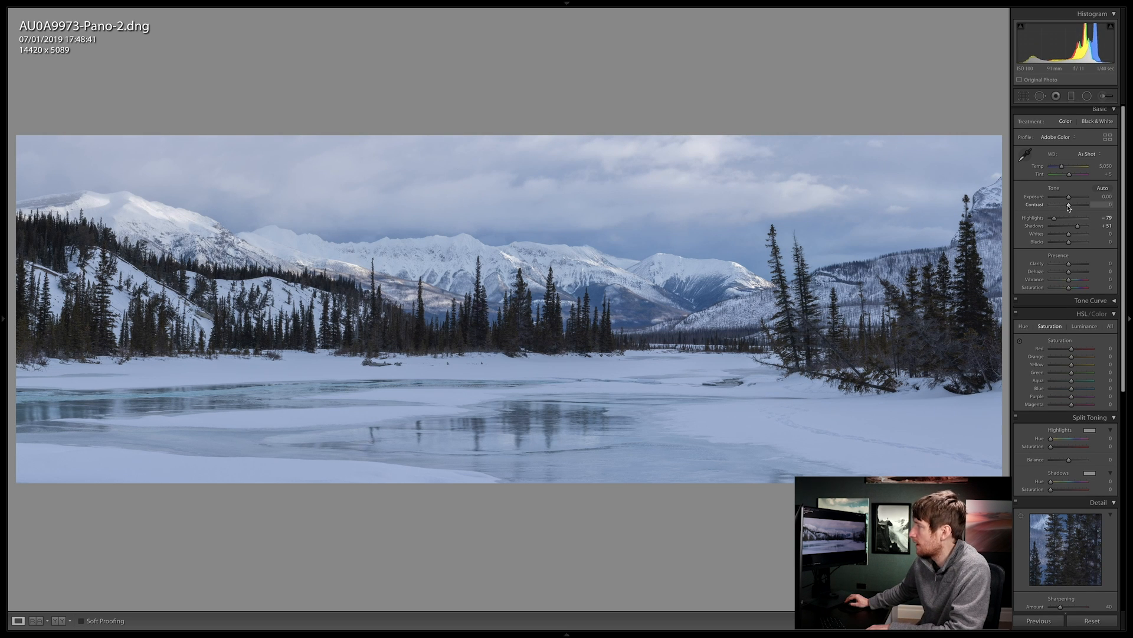
{"action": "left_click_drag", "start_coordinate": [1070, 207], "coordinate": [1075, 206]}
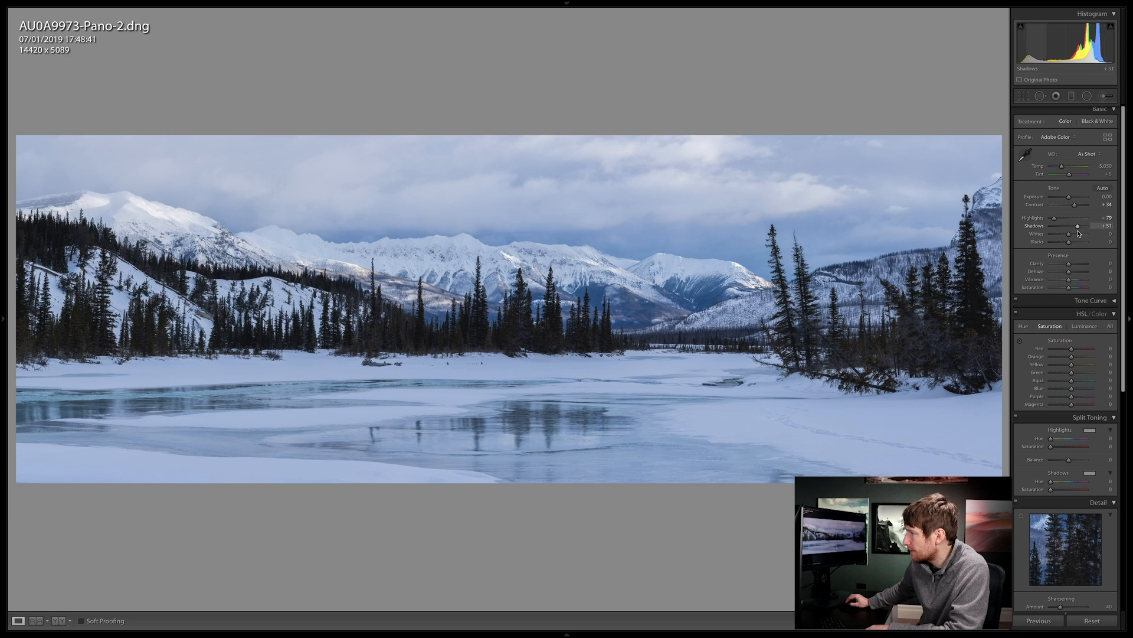
{"action": "left_click_drag", "start_coordinate": [1070, 242], "coordinate": [1075, 242]}
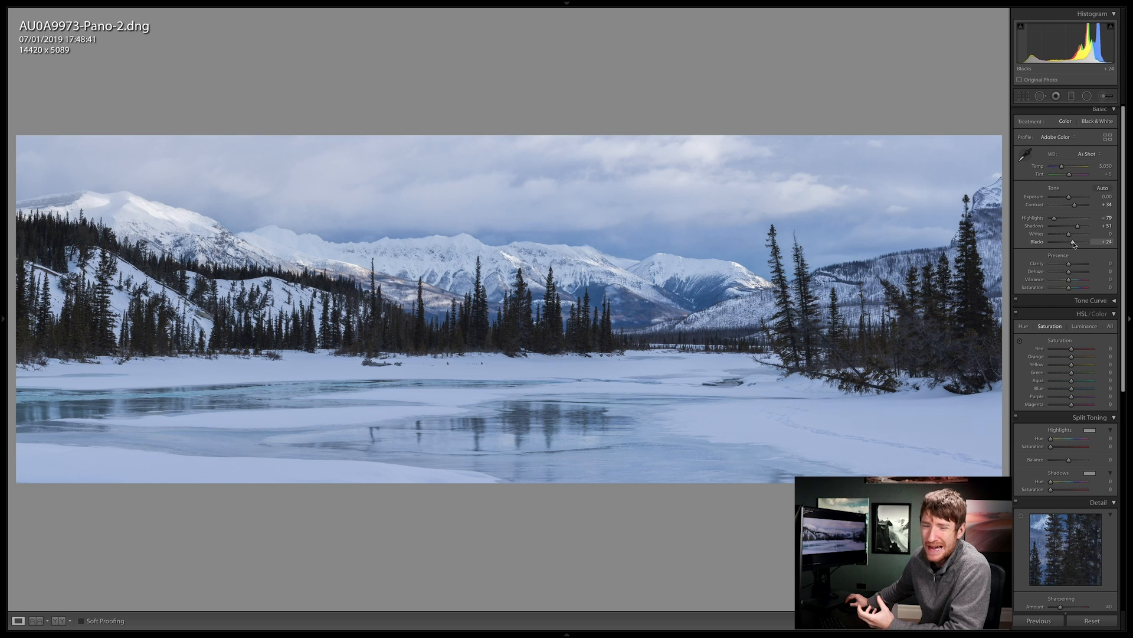
{"action": "left_click_drag", "start_coordinate": [1074, 244], "coordinate": [1072, 244]}
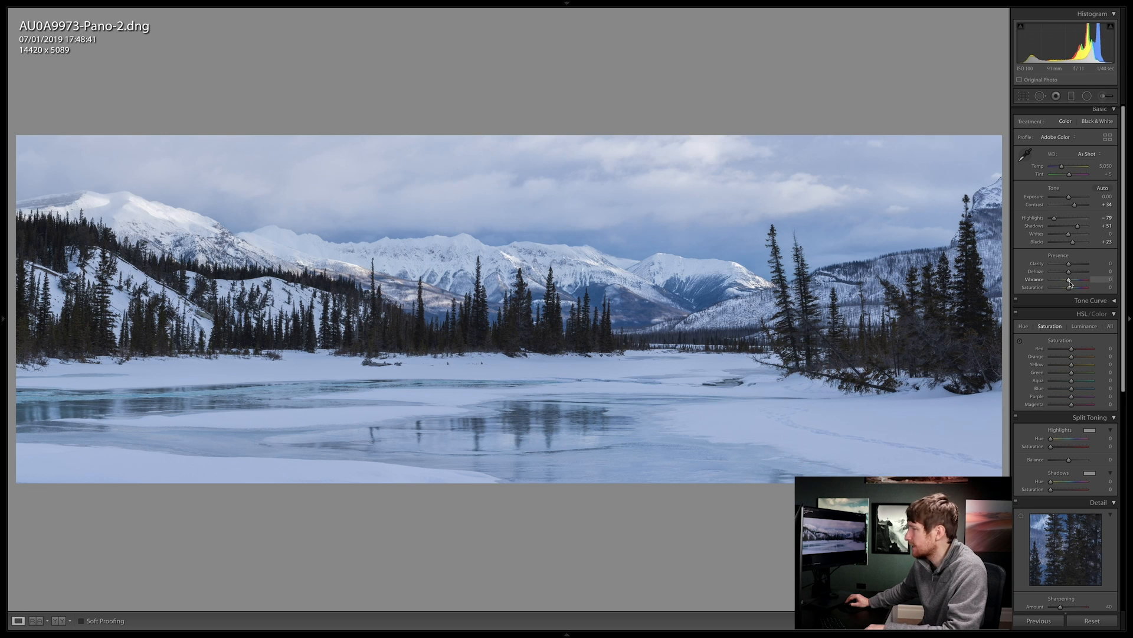
Raise Vibrance to +19 and warm the white balance to a Temp of 5,384
{"action": "left_click_drag", "start_coordinate": [1070, 282], "coordinate": [1072, 282]}
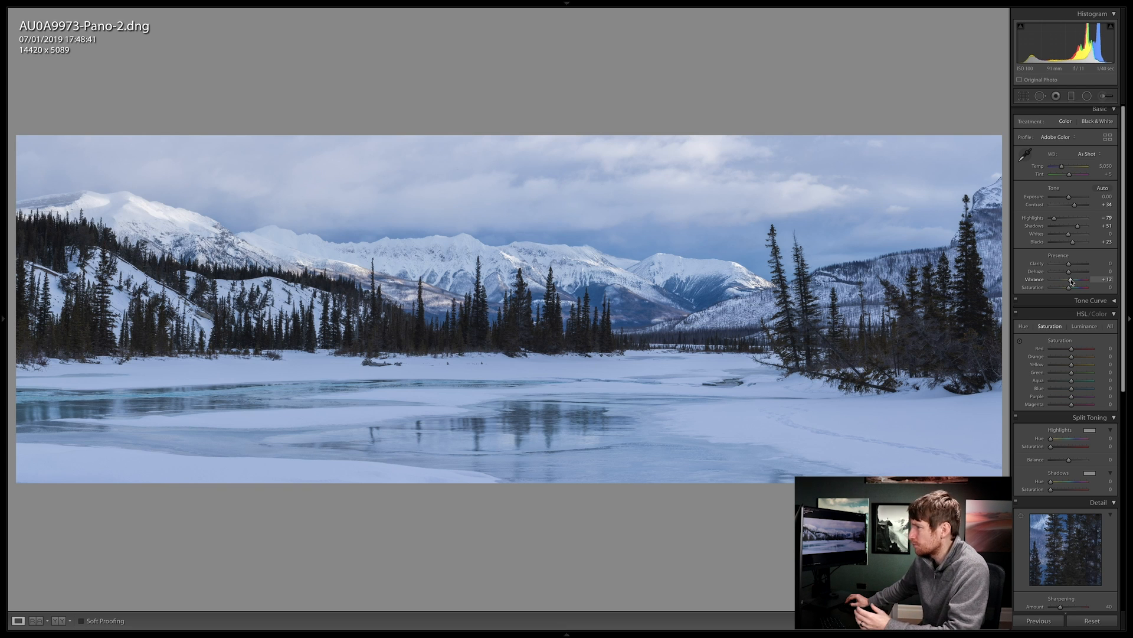
{"action": "left_click_drag", "start_coordinate": [1071, 282], "coordinate": [1073, 282]}
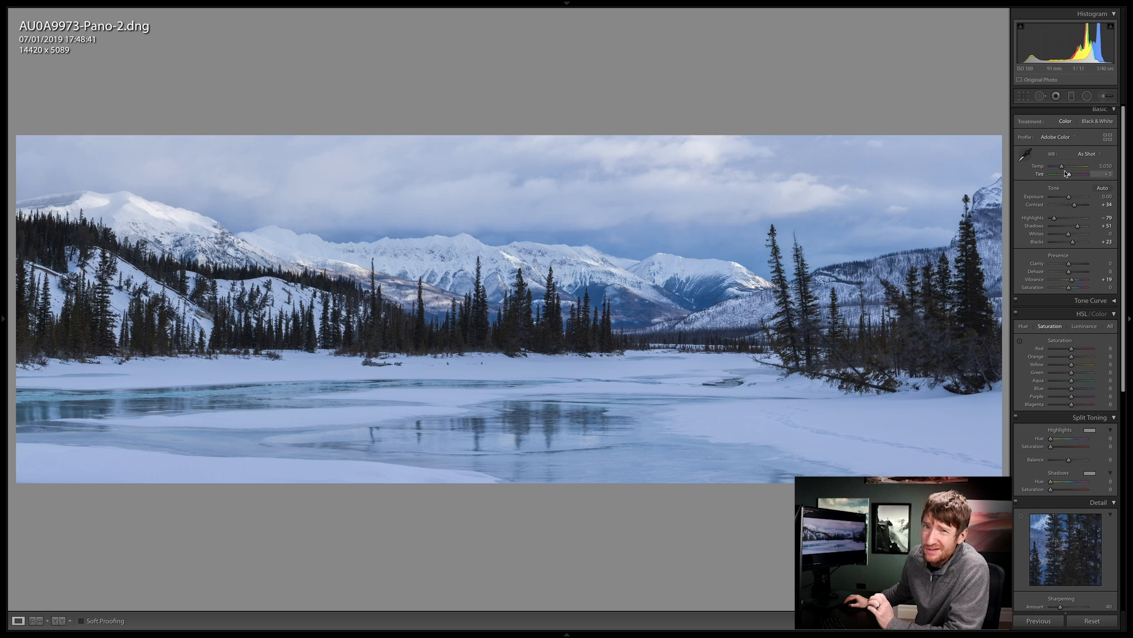
{"action": "left_click_drag", "start_coordinate": [1063, 170], "coordinate": [1064, 169]}
Set Highlights to -59 and Exposure to -0.25 for the whole photo, and check the river reflections up close
{"action": "left_click_drag", "start_coordinate": [1054, 219], "coordinate": [1060, 219]}
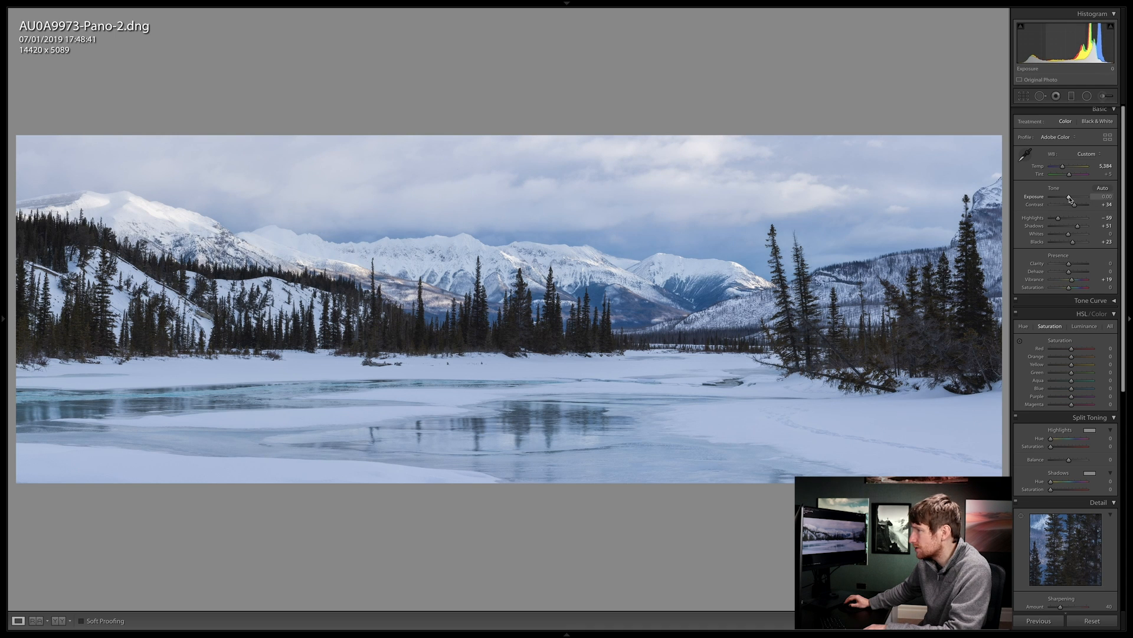
{"action": "left_click_drag", "start_coordinate": [1069, 199], "coordinate": [1068, 199]}
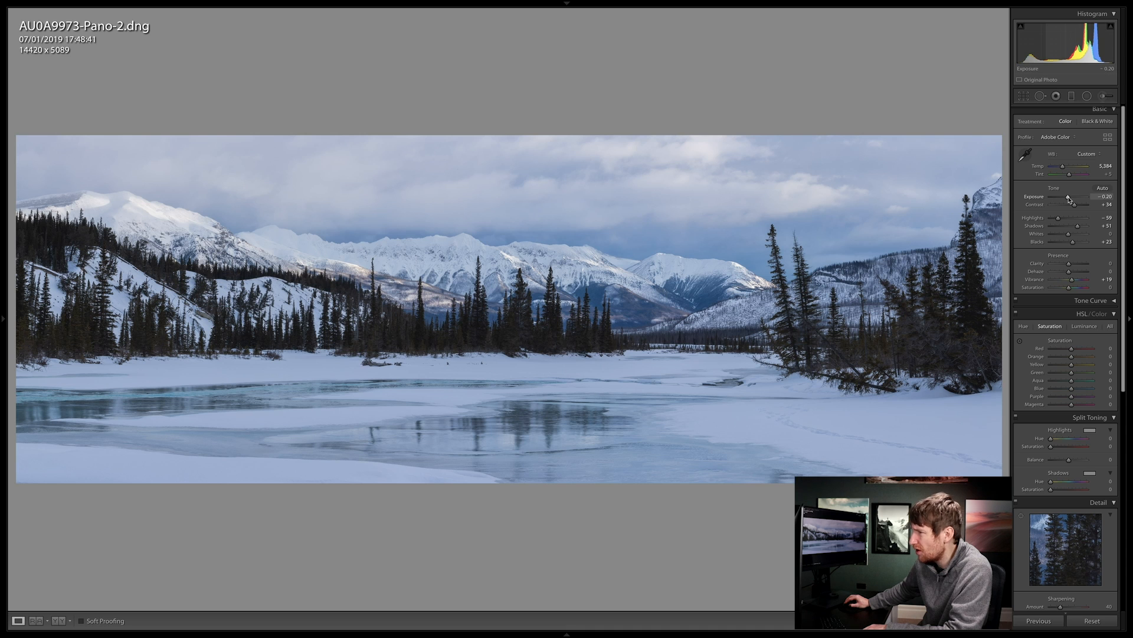
{"action": "left_click_drag", "start_coordinate": [1069, 200], "coordinate": [1068, 200]}
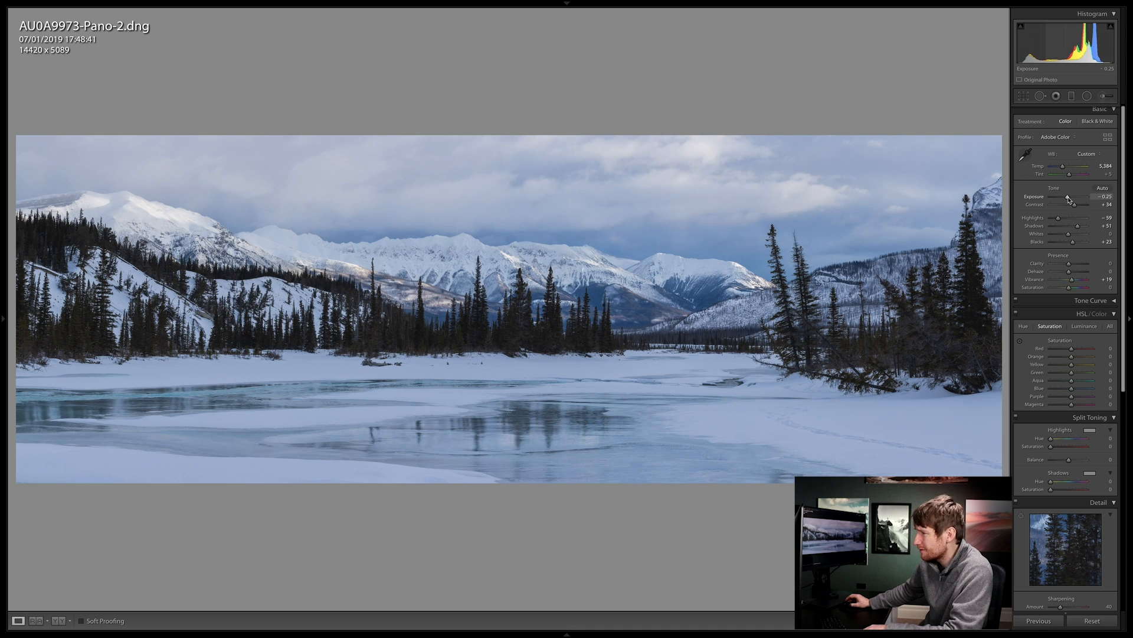
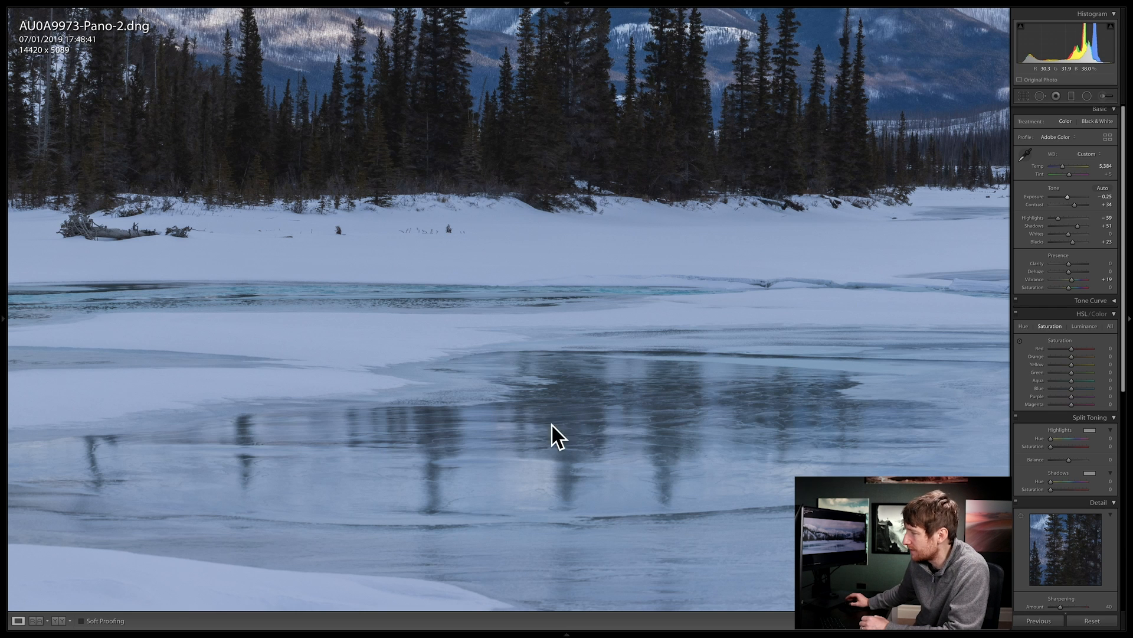
{"action": "left_click", "coordinate": [626, 412]}
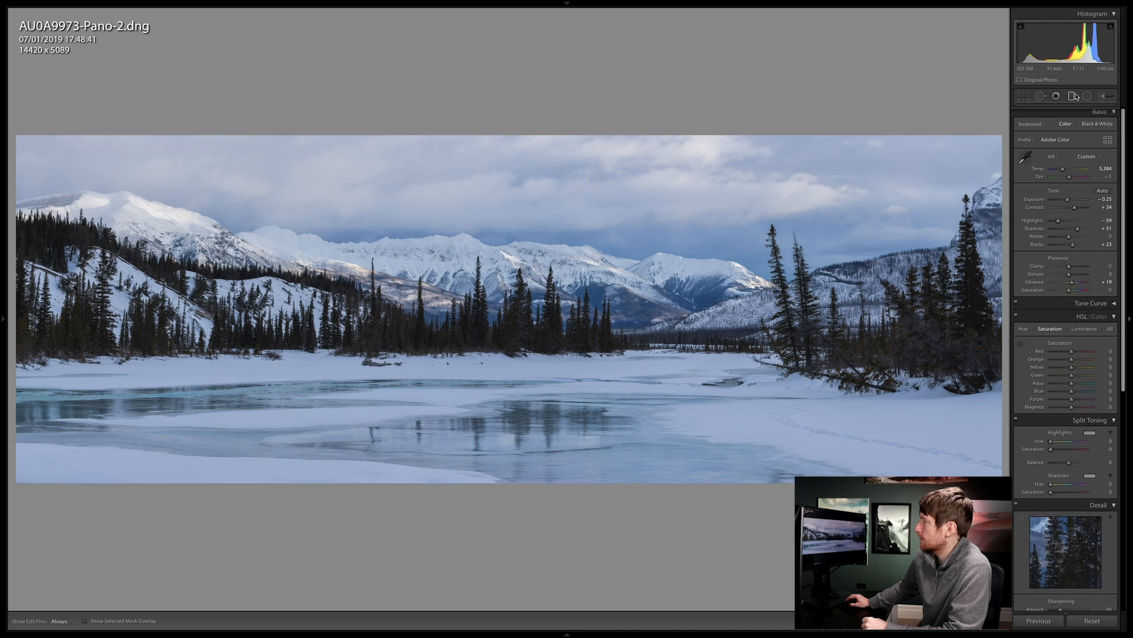
Start a new graduated filter with the Exposure effect at -0.42 and set its Clarity to 22
{"action": "left_click", "coordinate": [1073, 95]}
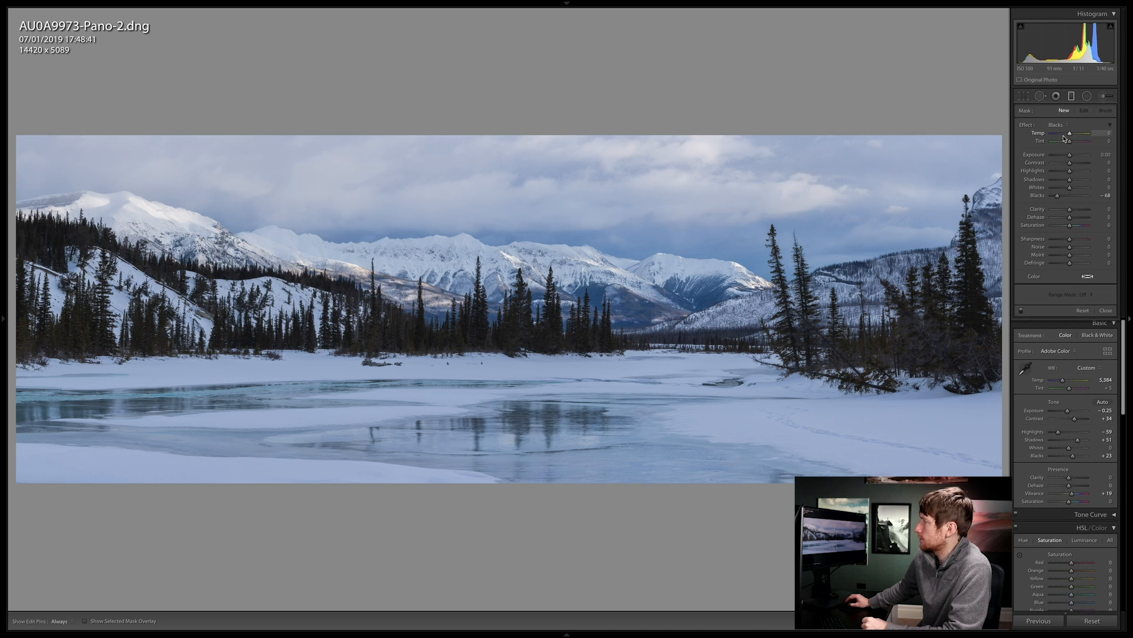
{"action": "left_click", "coordinate": [1068, 126]}
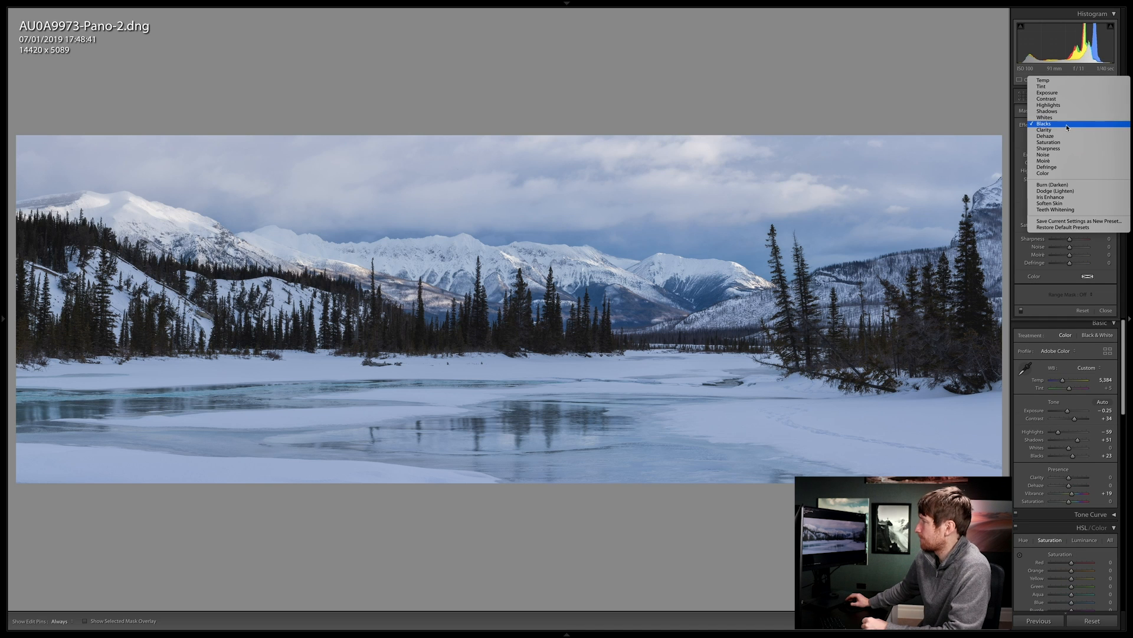
{"action": "left_click", "coordinate": [1044, 92]}
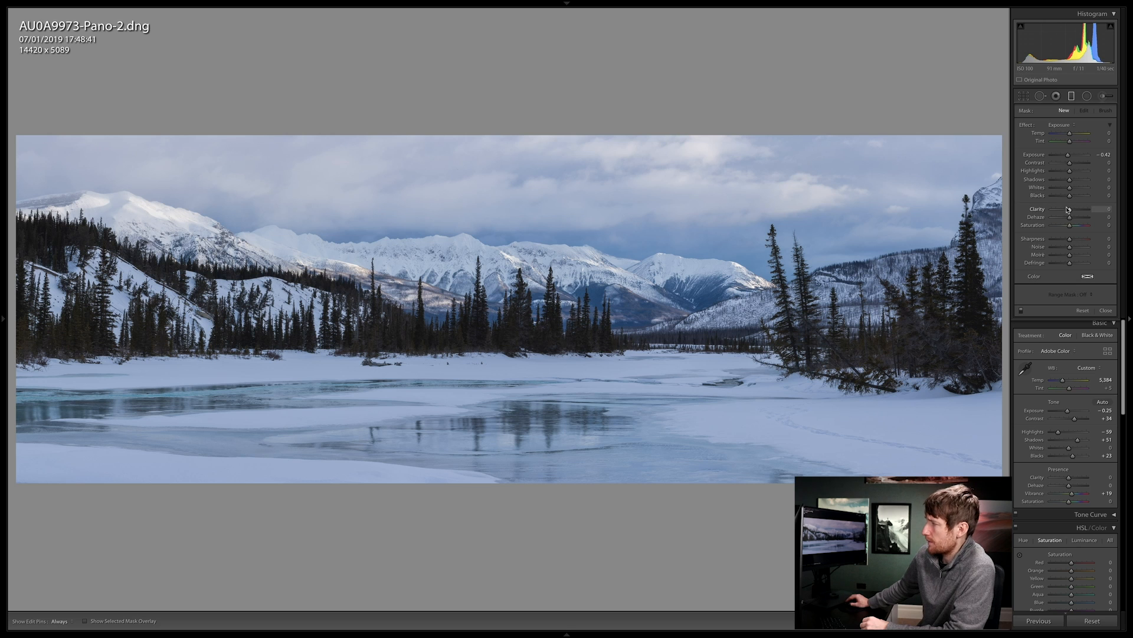
{"action": "left_click_drag", "start_coordinate": [1070, 210], "coordinate": [1075, 211]}
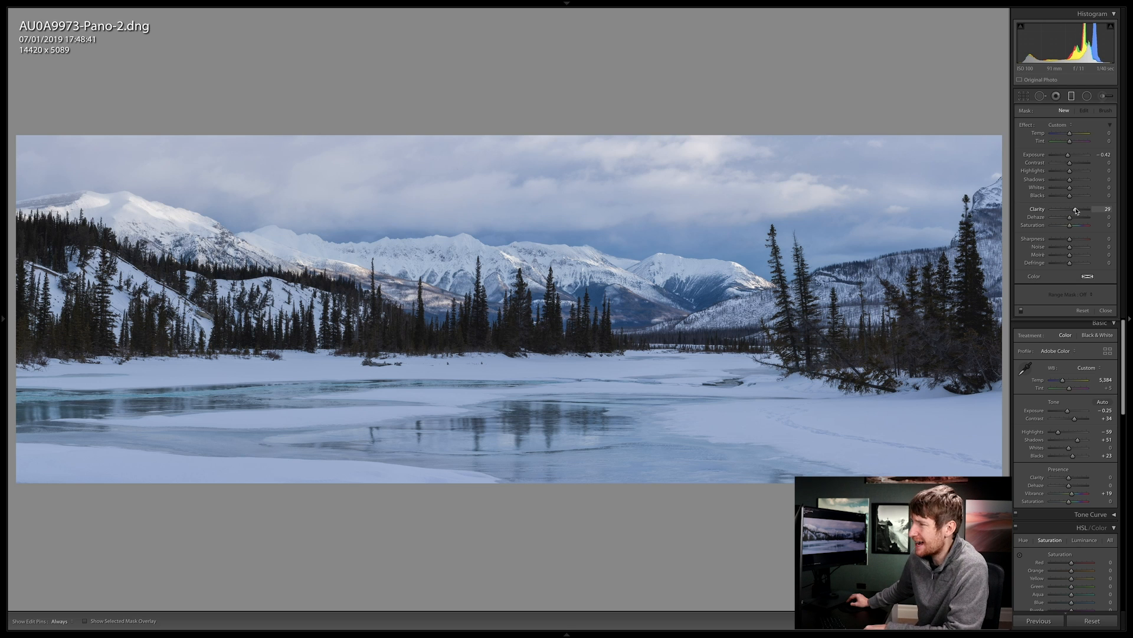
{"action": "left_click_drag", "start_coordinate": [1076, 211], "coordinate": [1074, 211]}
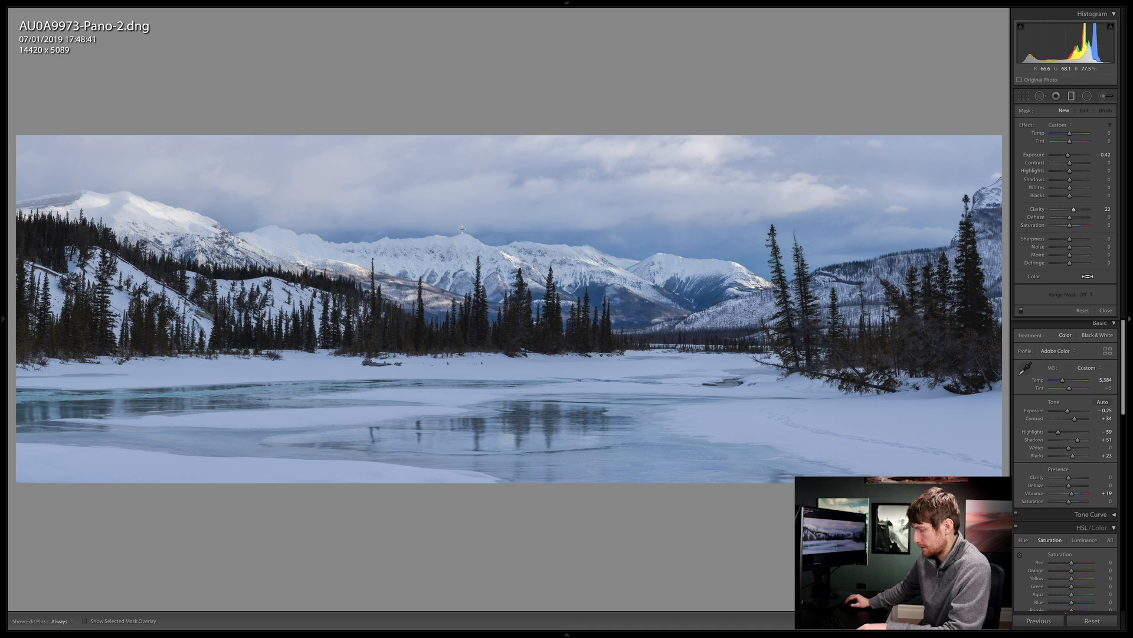
Place the graduated filter over the sky, widen its transition and centre it horizontally along the mountain peaks, and close the filter
{"action": "left_click_drag", "start_coordinate": [462, 229], "coordinate": [460, 271]}
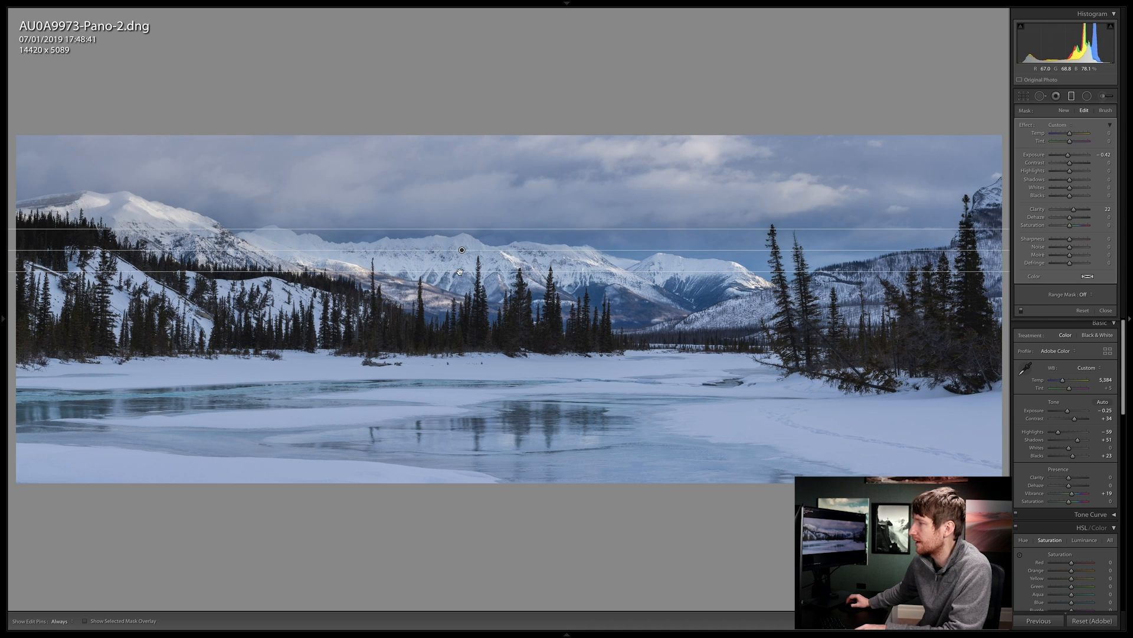
{"action": "mouse_move", "coordinate": [463, 229]}
{"action": "left_mouse_down"}
{"action": "mouse_move", "coordinate": [462, 213]}
{"action": "mouse_move", "coordinate": [463, 241]}
{"action": "left_mouse_up"}
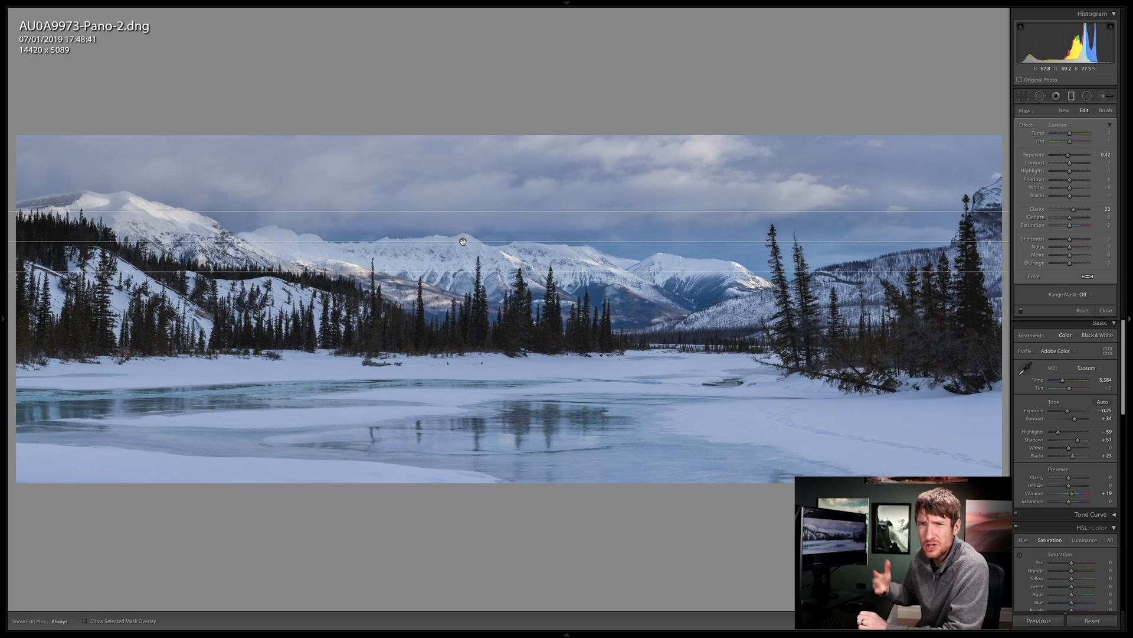
{"action": "mouse_move", "coordinate": [463, 241]}
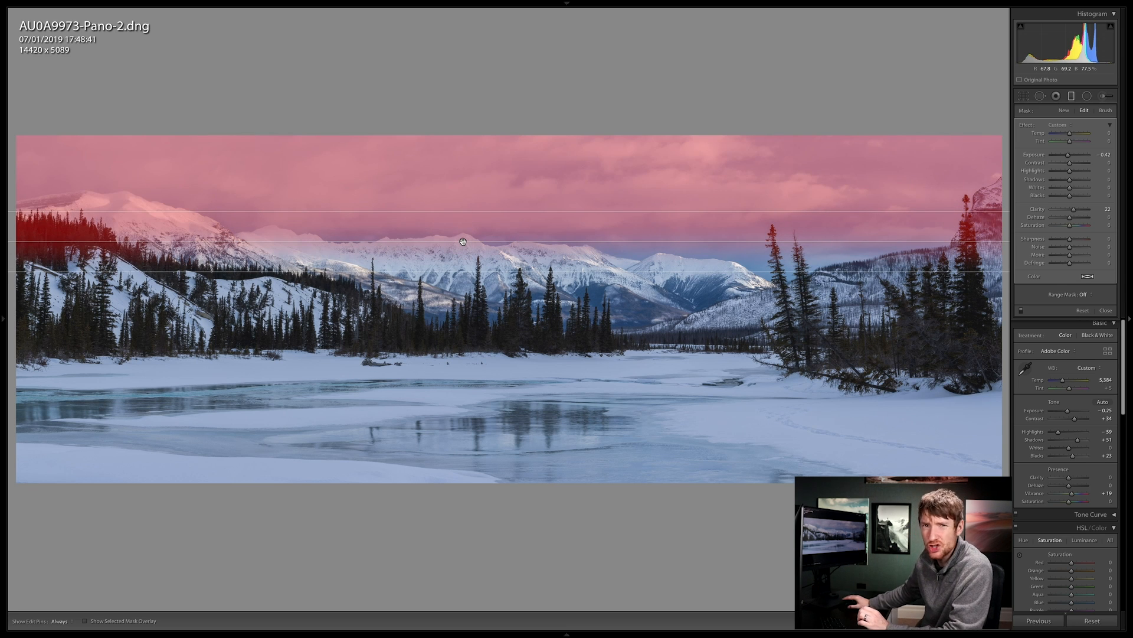
{"action": "left_click_drag", "start_coordinate": [463, 211], "coordinate": [469, 174]}
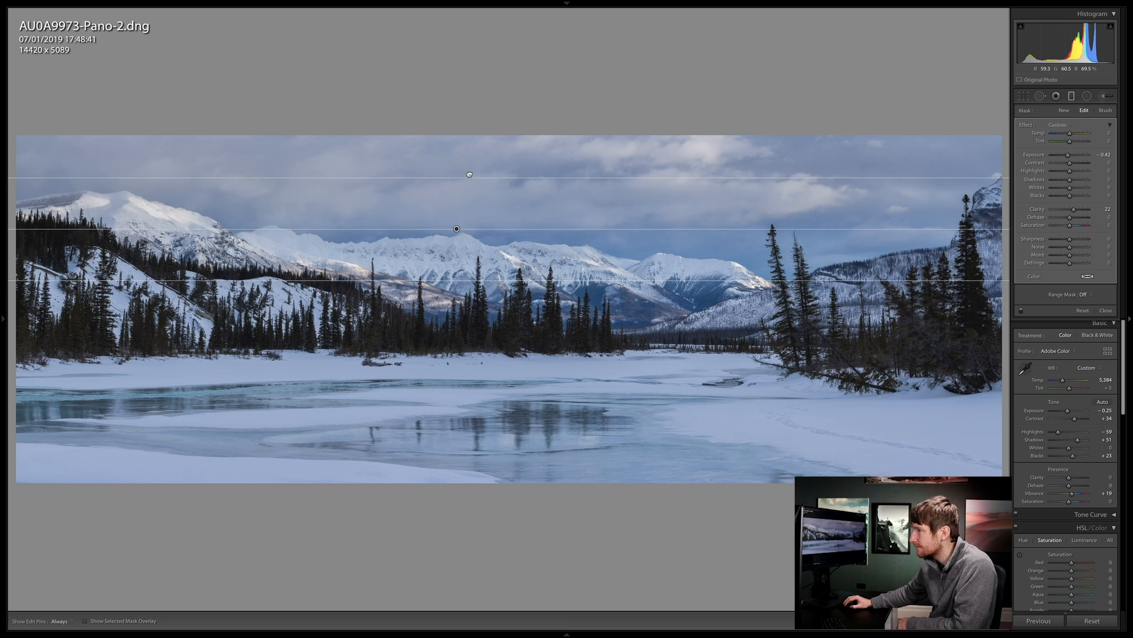
{"action": "left_click_drag", "start_coordinate": [456, 228], "coordinate": [456, 232]}
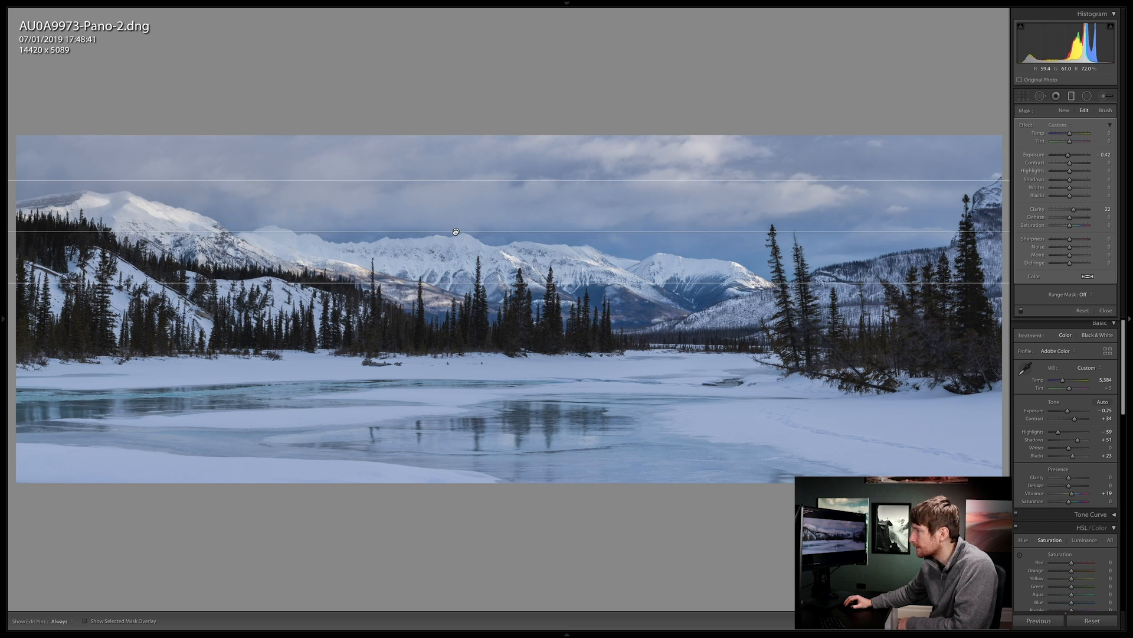
{"action": "left_click", "coordinate": [456, 232]}
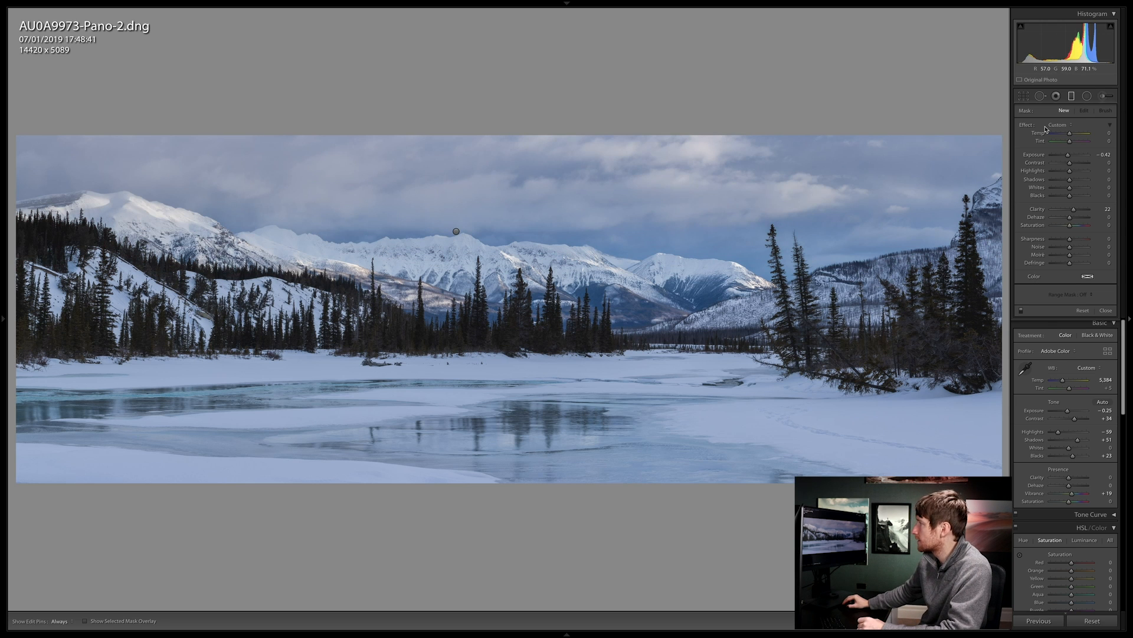
{"action": "left_click", "coordinate": [1070, 97]}
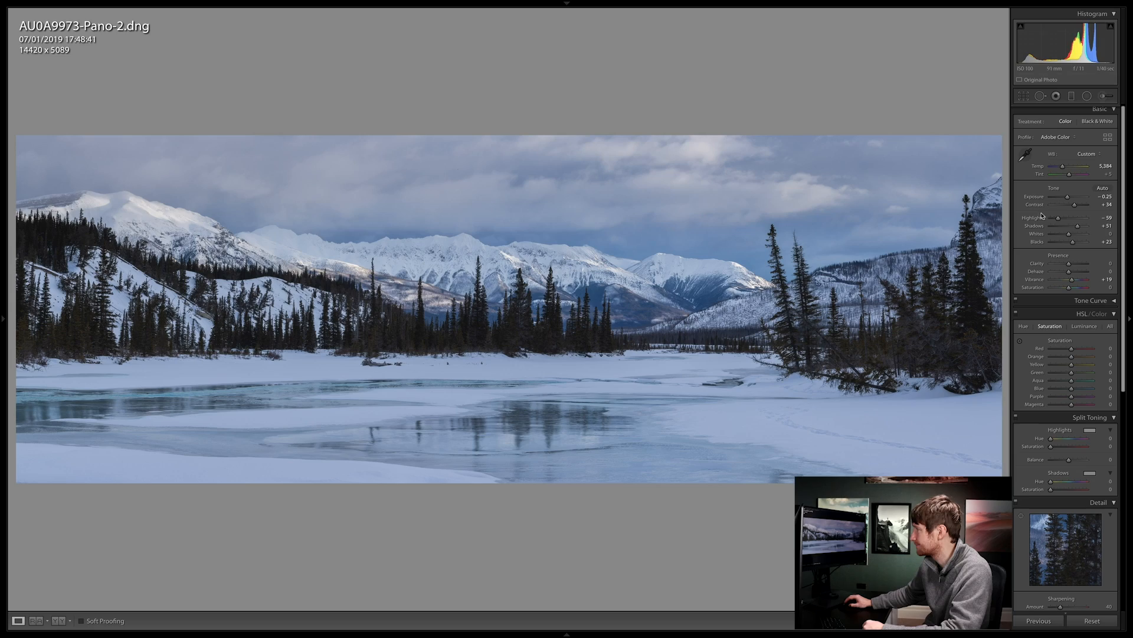
Set the photo's global Whites to +33
{"action": "left_click_drag", "start_coordinate": [1072, 233], "coordinate": [1075, 236]}
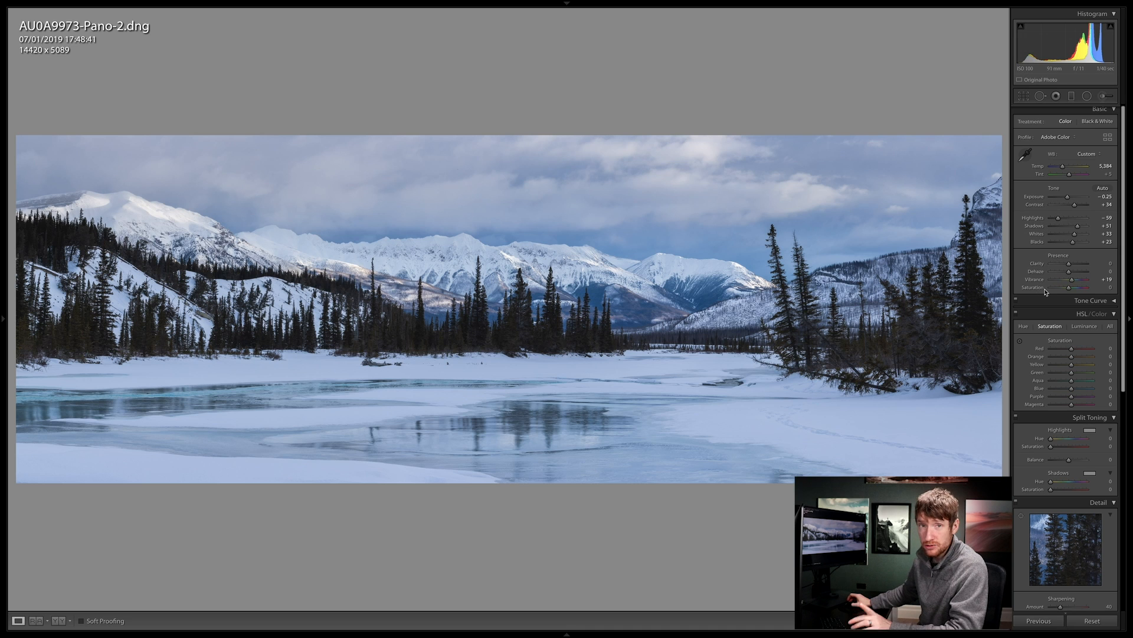
{"action": "scroll", "coordinate": [1073, 288], "scroll_direction": "down", "scroll_amount": 5}
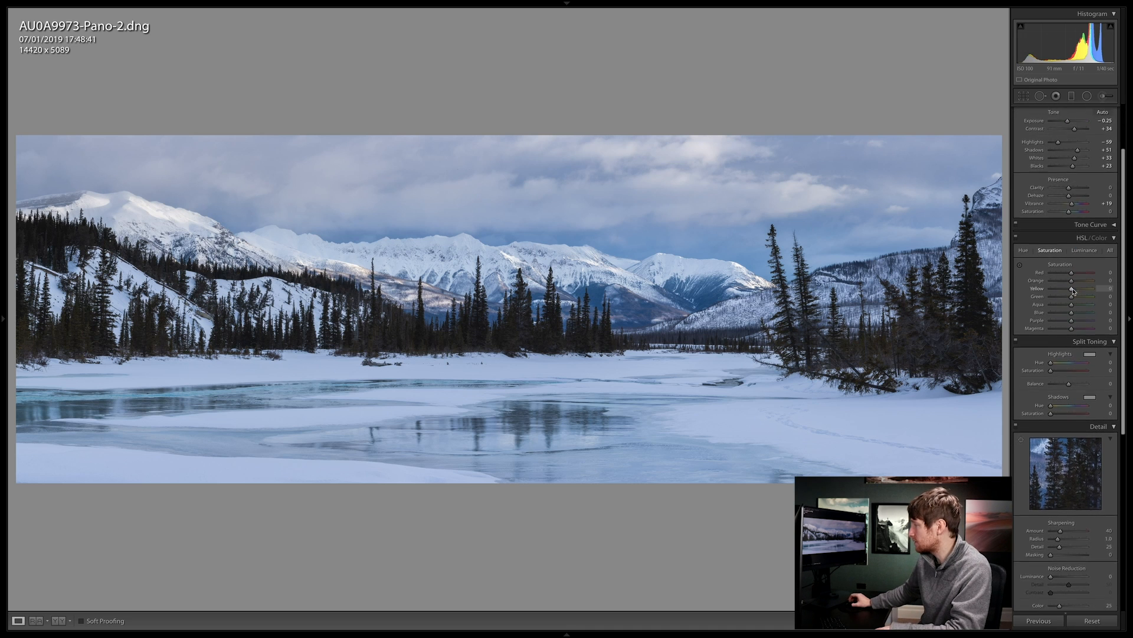
Set the sharpening Masking to 26, using the black-and-white mask preview to keep the smooth sky and snow unsharpened
{"action": "scroll", "coordinate": [1073, 287], "scroll_direction": "down", "scroll_amount": 3}
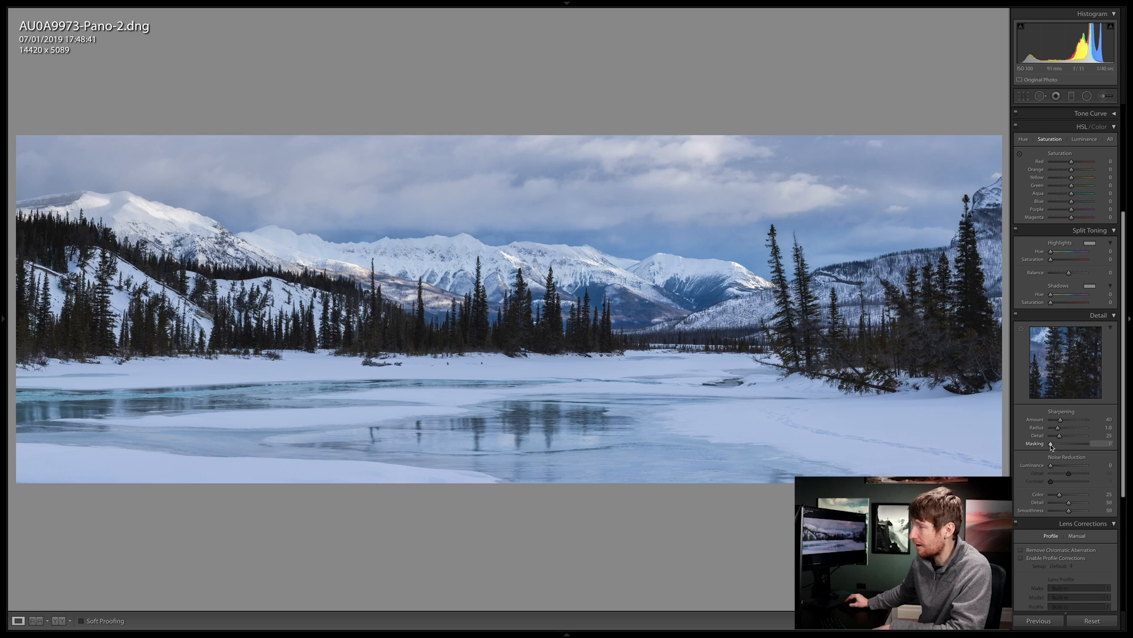
{"action": "left_click_drag", "start_coordinate": [1051, 447], "coordinate": [1060, 446]}
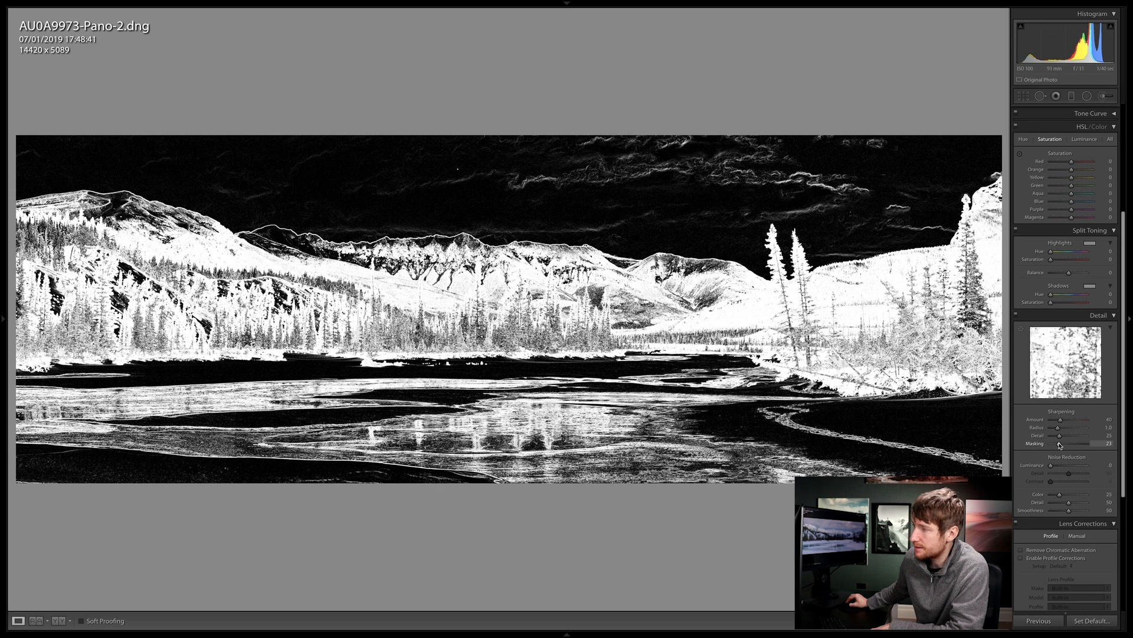
{"action": "left_click_drag", "start_coordinate": [1059, 444], "coordinate": [1060, 444]}
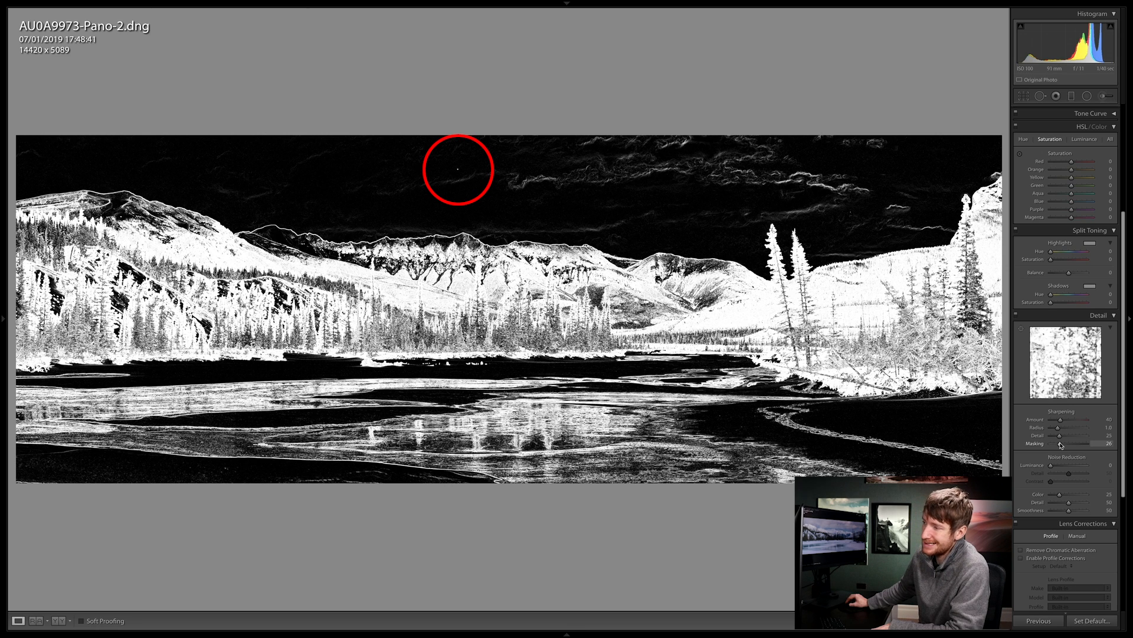
{"action": "left_click_drag", "start_coordinate": [1061, 444], "coordinate": [1061, 444]}
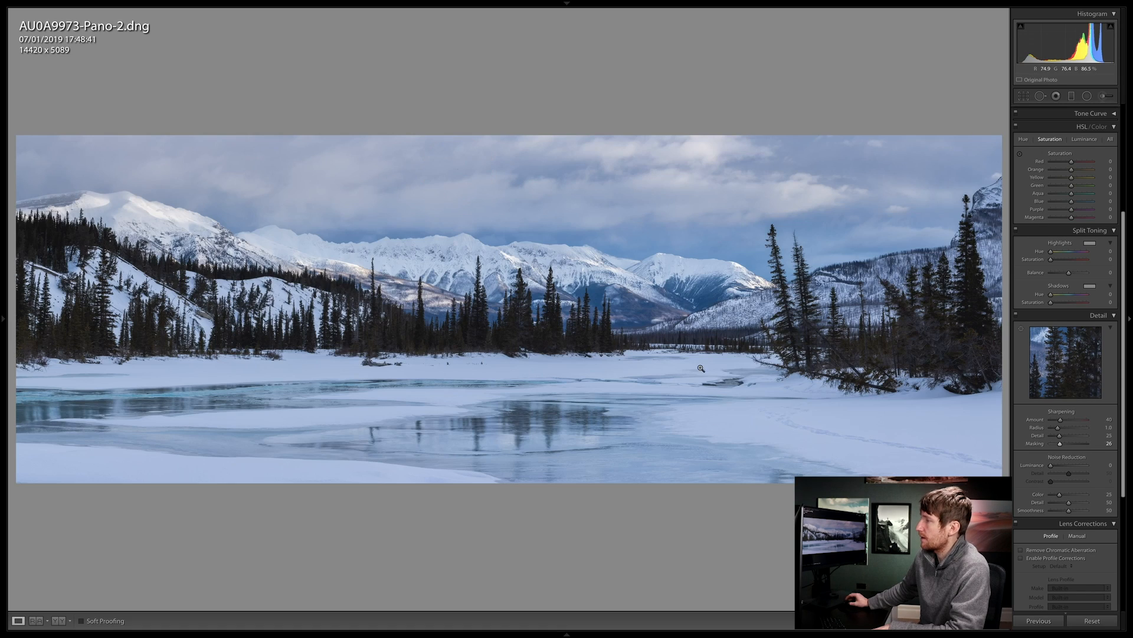
Heal the small dust spot in the sky above the central mountain peaks with the size 4 Spot Removal brush, and return to the full view
{"action": "left_click", "coordinate": [494, 173]}
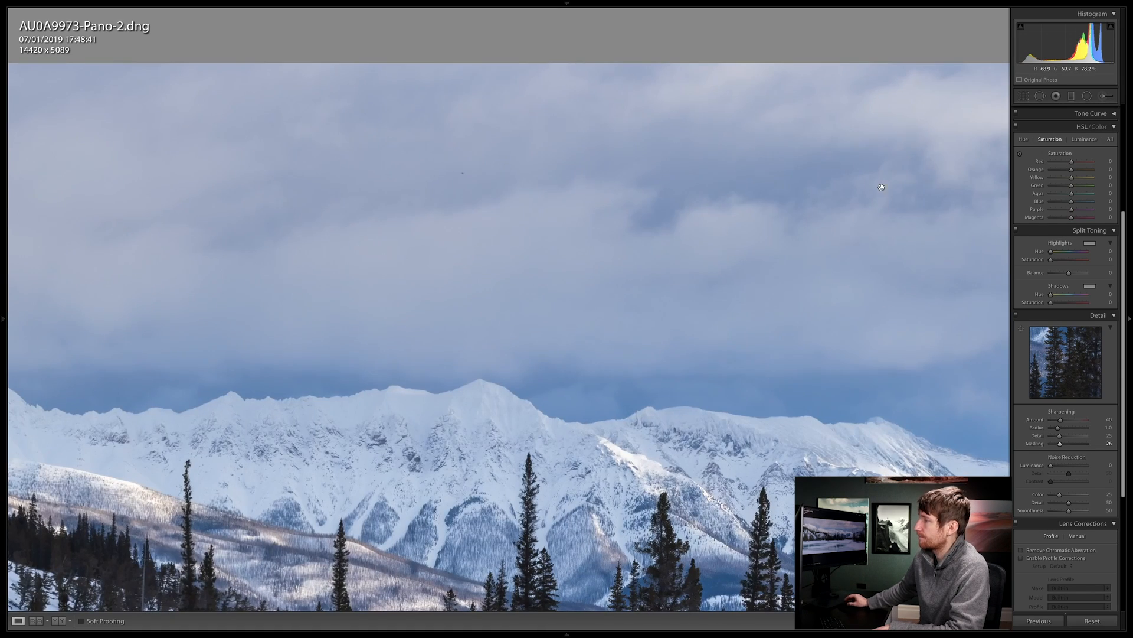
{"action": "left_click", "coordinate": [1040, 97]}
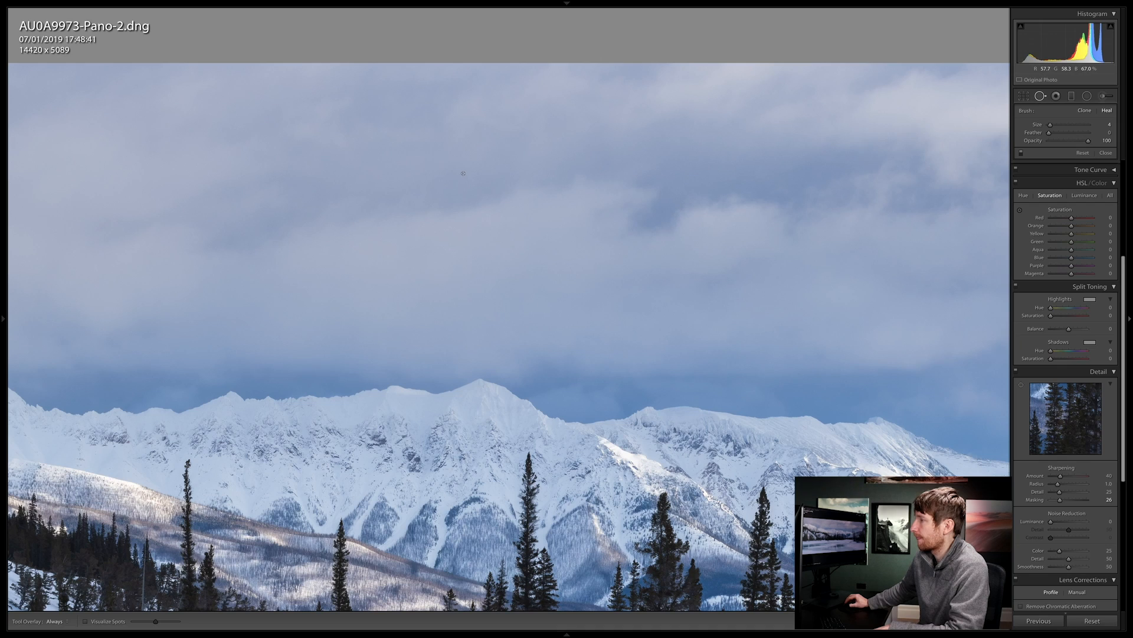
{"action": "left_click", "coordinate": [464, 173]}
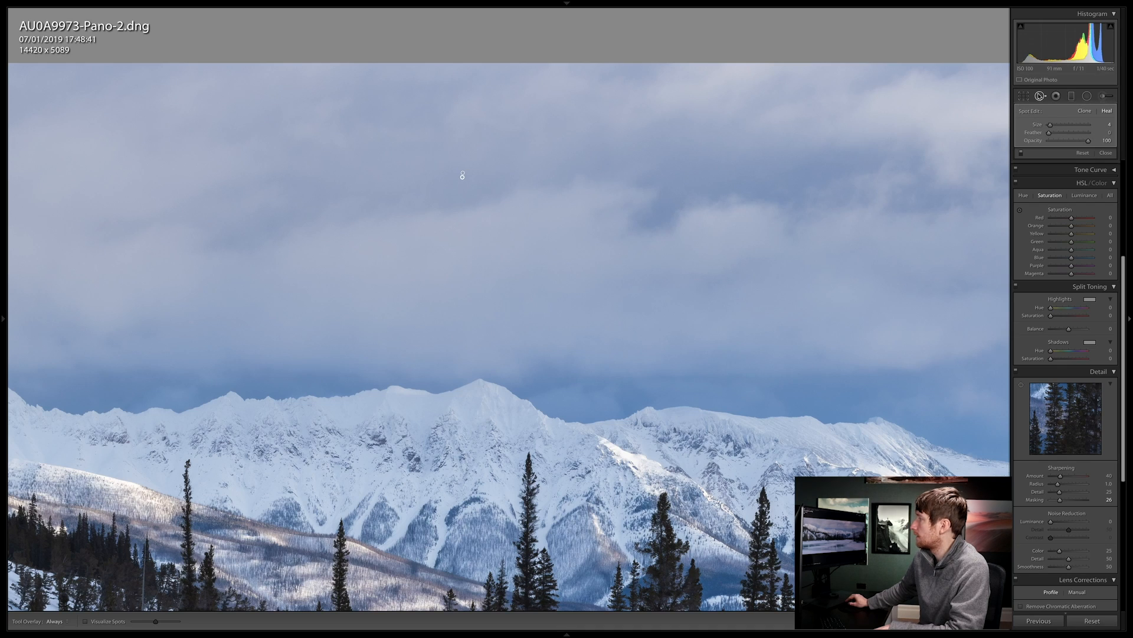
{"action": "key", "text": "q"}
{"action": "left_click", "coordinate": [540, 151]}
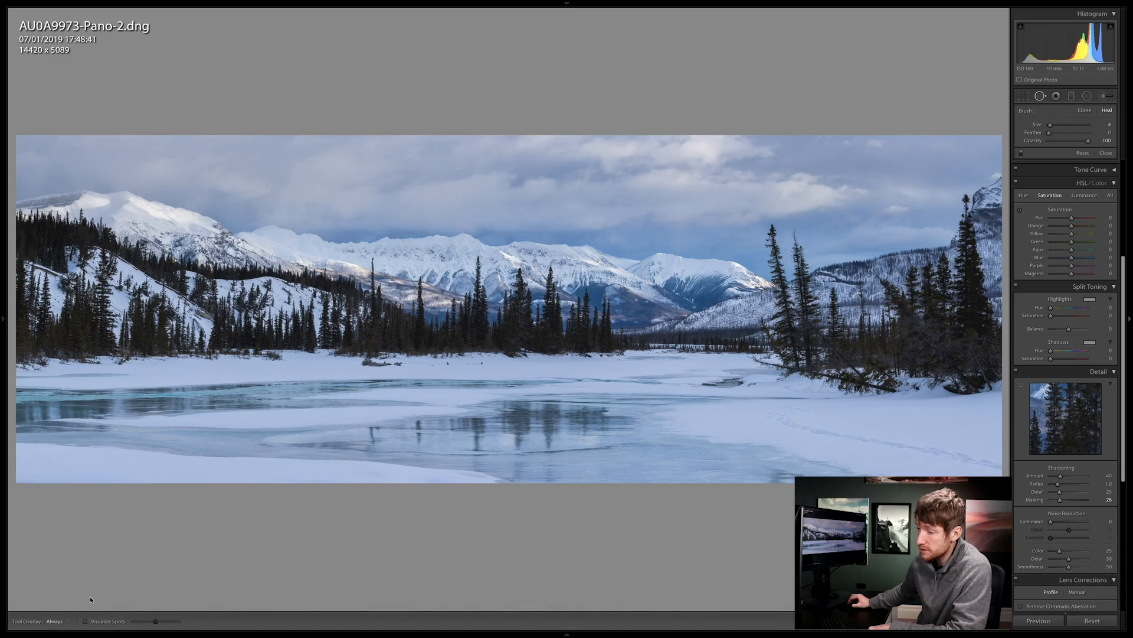
Turn on Visualize Spots for the whole panorama and adjust its threshold to check the sky for remaining dust spots
{"action": "left_click", "coordinate": [86, 621]}
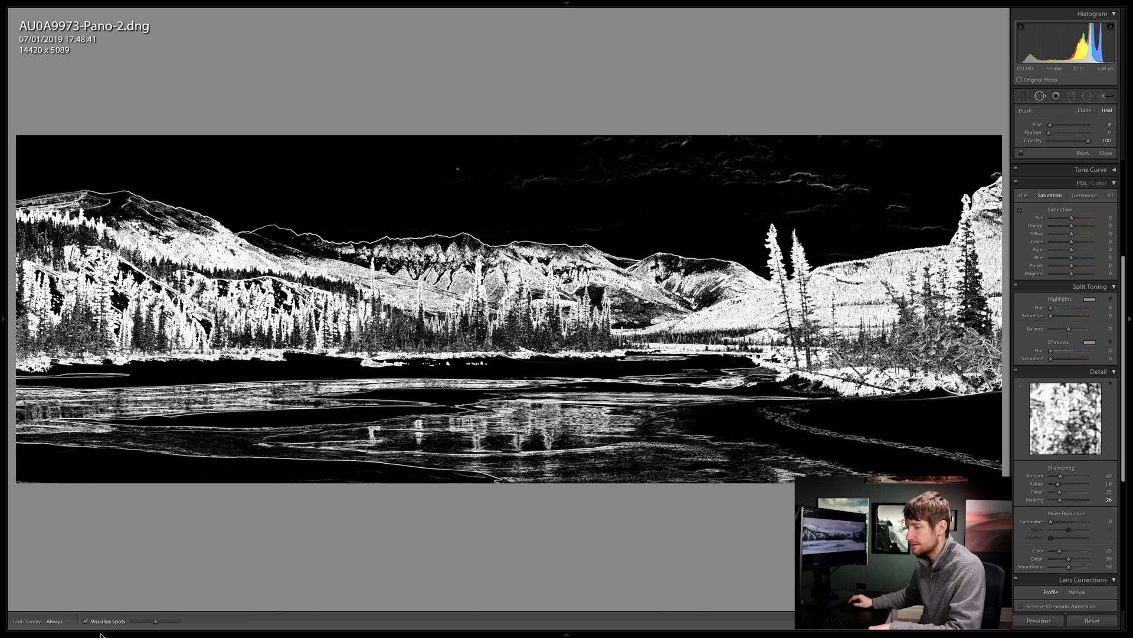
{"action": "mouse_move", "coordinate": [100, 634]}
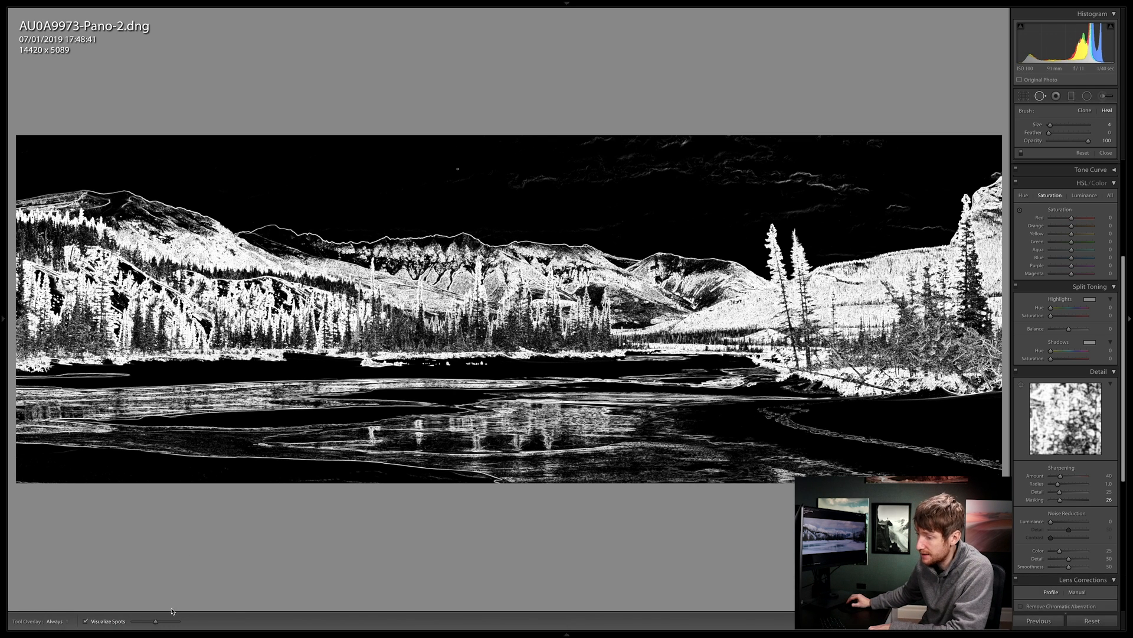
{"action": "mouse_move", "coordinate": [156, 622]}
{"action": "left_mouse_down"}
{"action": "mouse_move", "coordinate": [169, 622]}
{"action": "mouse_move", "coordinate": [142, 622]}
{"action": "mouse_move", "coordinate": [152, 622]}
{"action": "left_mouse_up"}
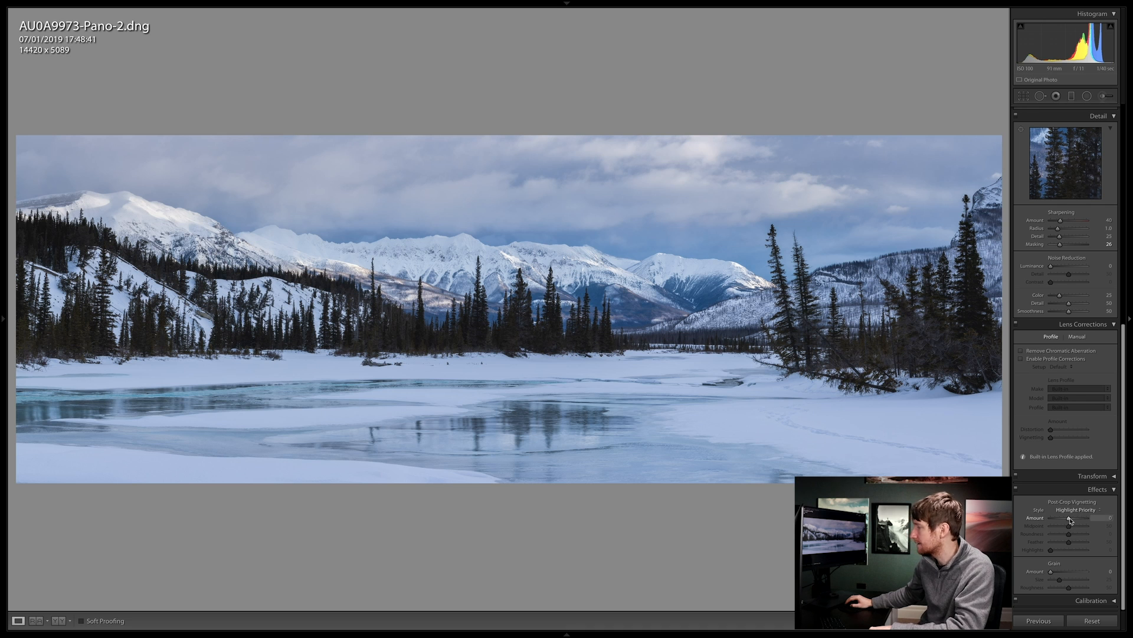
Darken the panorama's edges with a Highlight Priority post-crop vignette, setting its Amount to -12
{"action": "left_click_drag", "start_coordinate": [1070, 519], "coordinate": [1067, 521]}
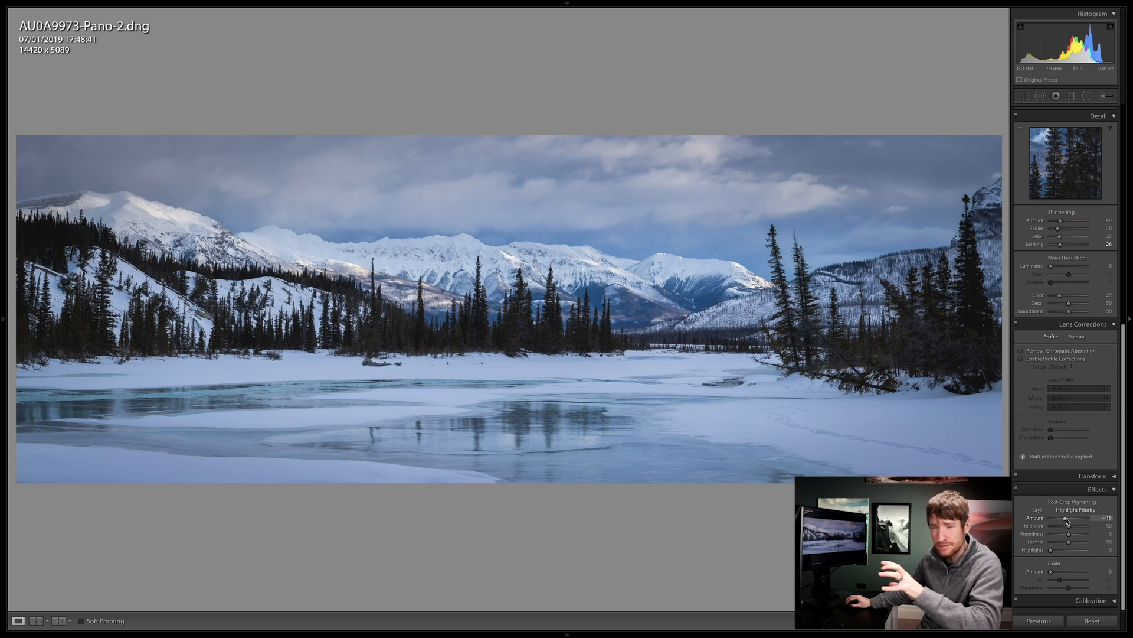
{"action": "left_click_drag", "start_coordinate": [1067, 520], "coordinate": [1068, 520]}
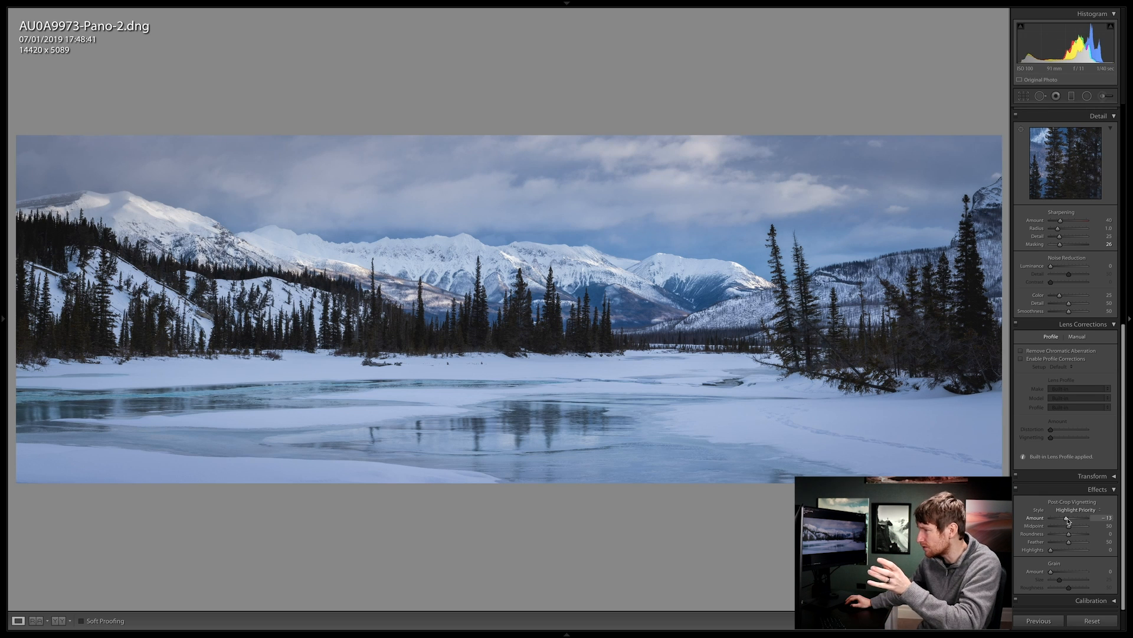
{"action": "left_click_drag", "start_coordinate": [1067, 520], "coordinate": [1068, 520]}
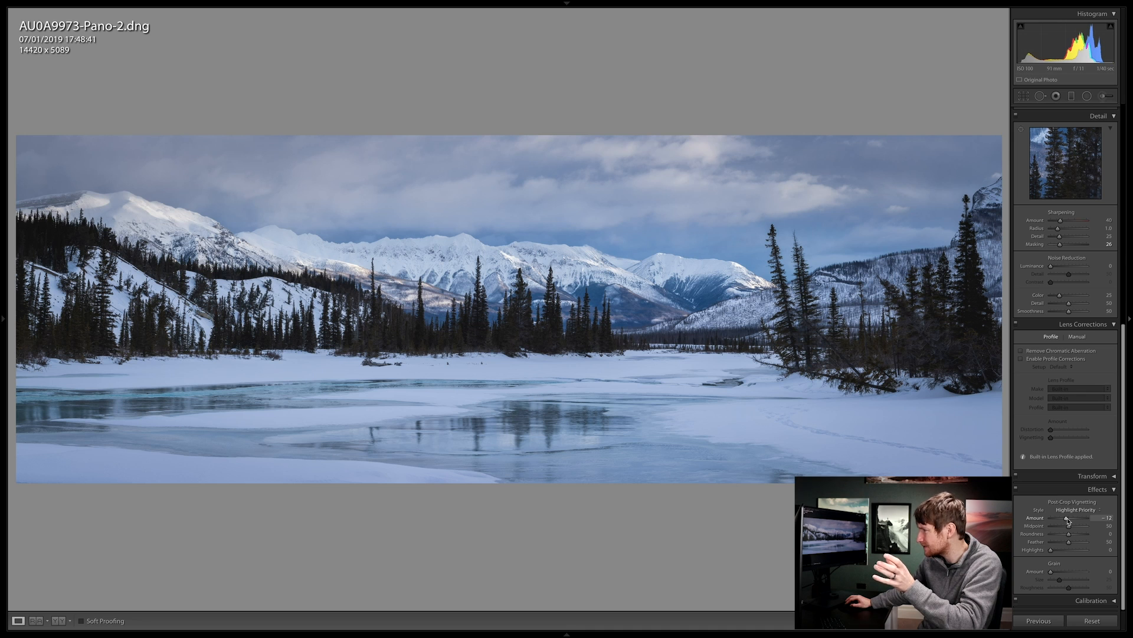